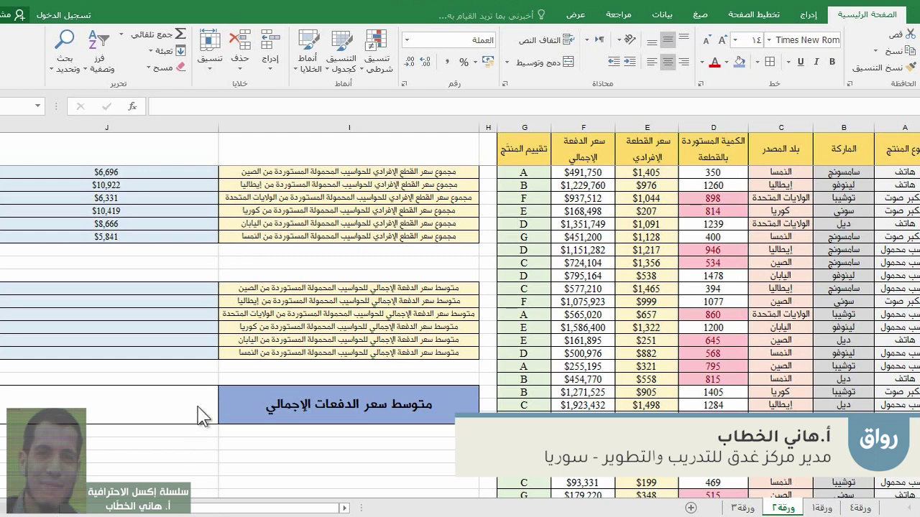
Start an AVERAGE formula in the column J cell beside the label متوسط سعر الدفعات الإجمالي
left_click(195, 404)
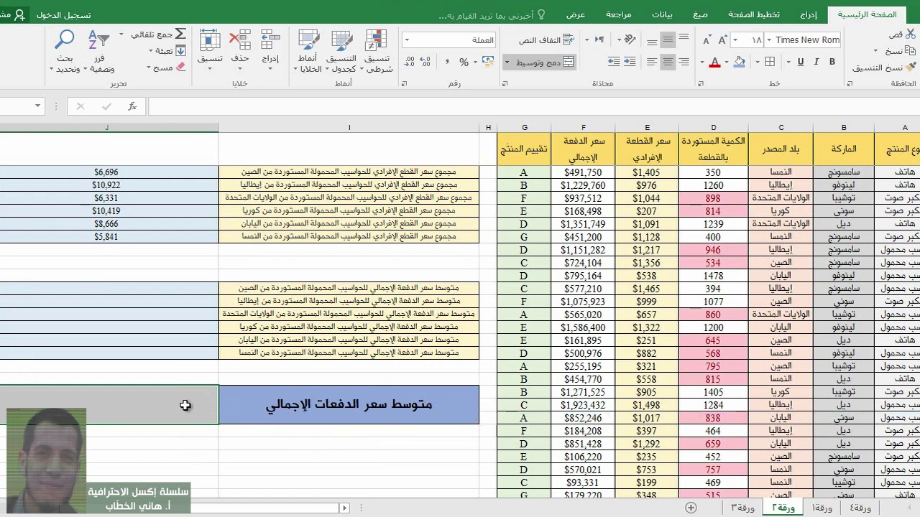
type("=aver")
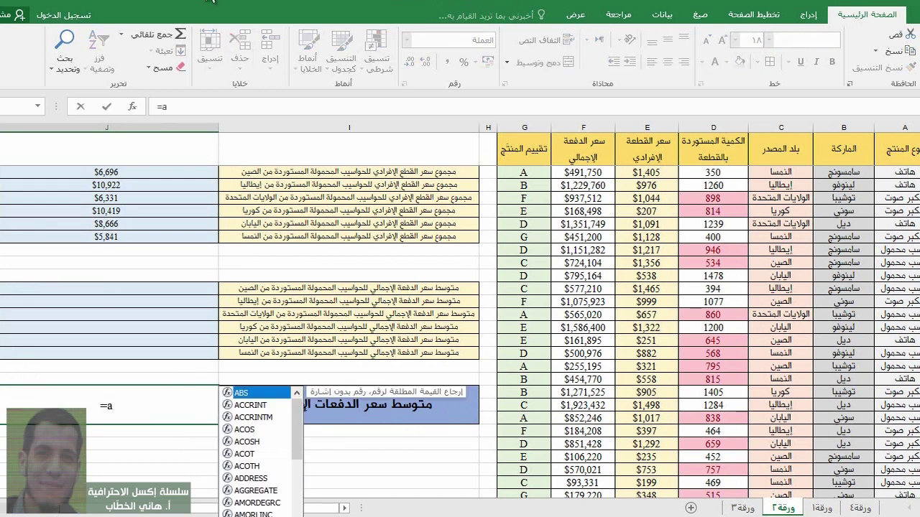
key("Down")
key("Tab")
key("BackSpace")
key("BackSpace")
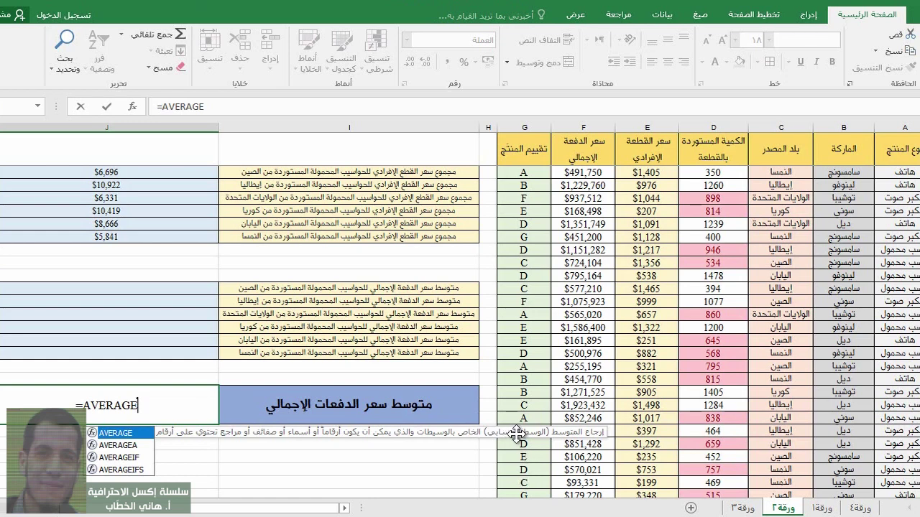
left_click_drag(551, 434, 468, 377)
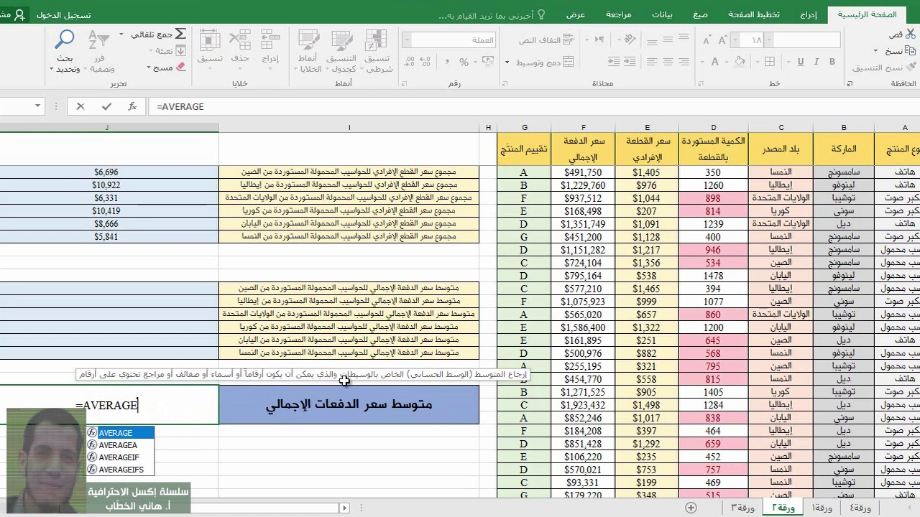
left_click_drag(352, 374, 349, 447)
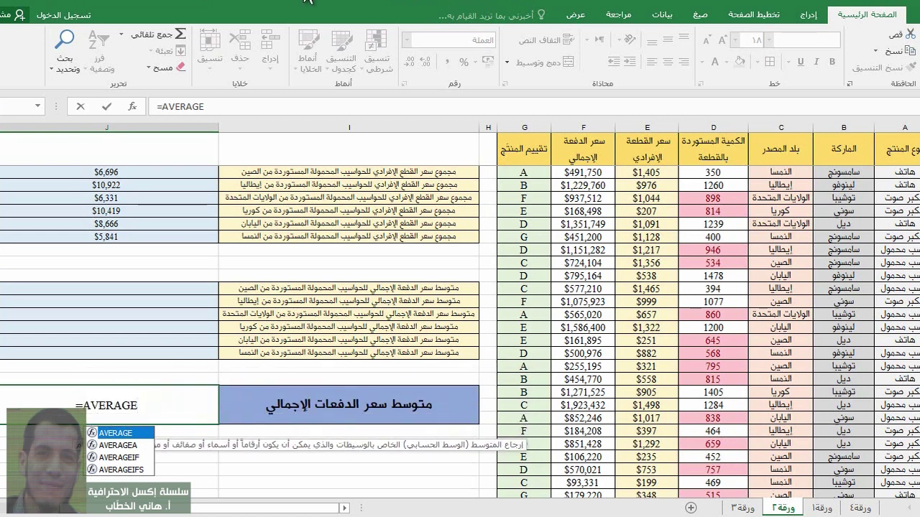
type("(")
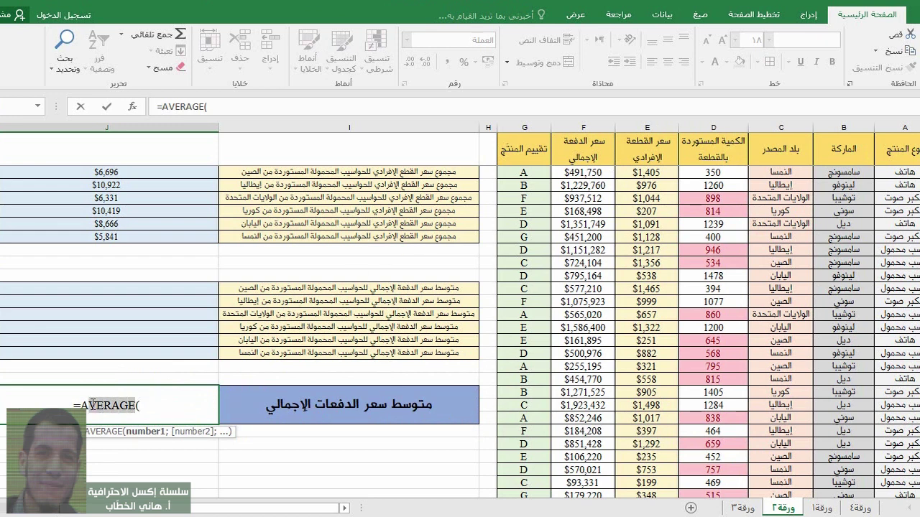
Use the total batch price range F2:F220 as the AVERAGE argument and complete the formula
left_click(565, 176)
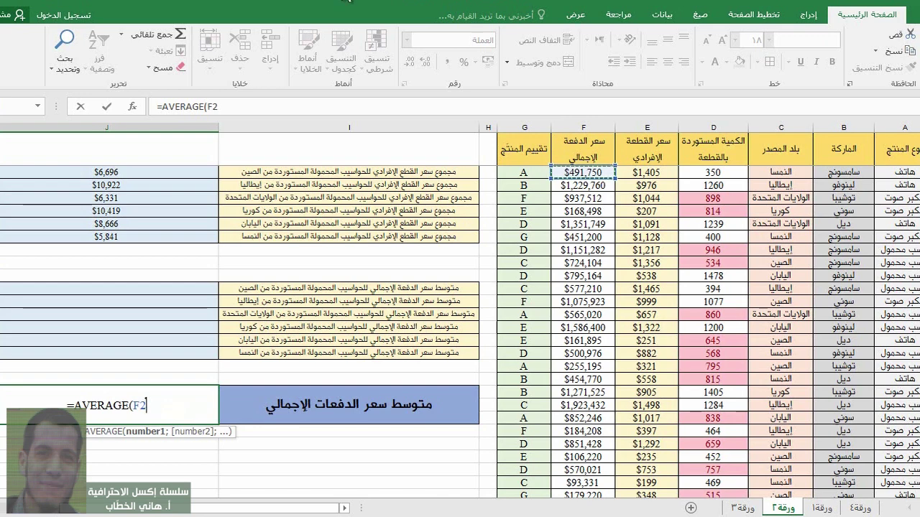
key("ctrl+shift+Down")
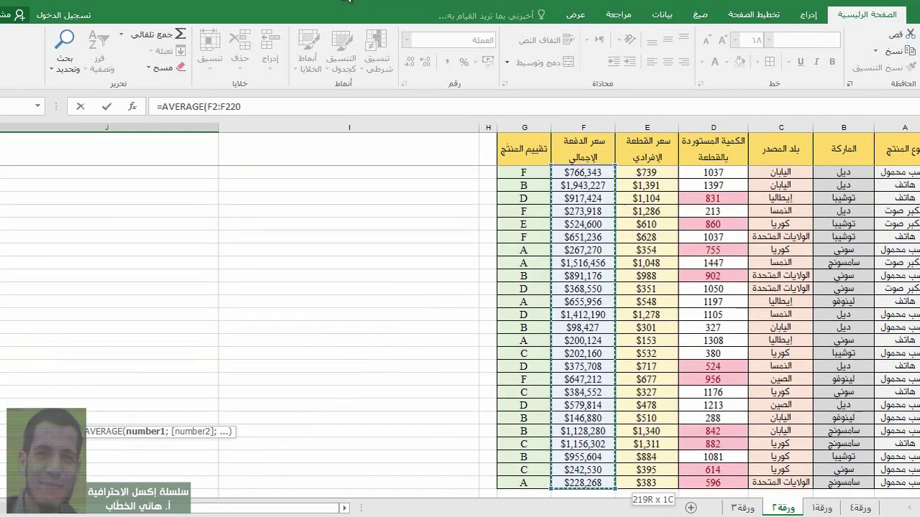
key("ctrl+BackSpace")
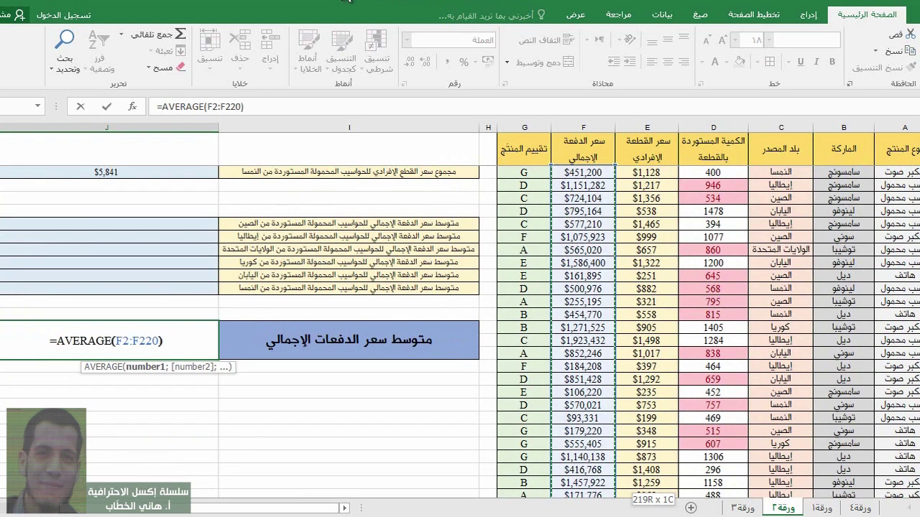
key("Return")
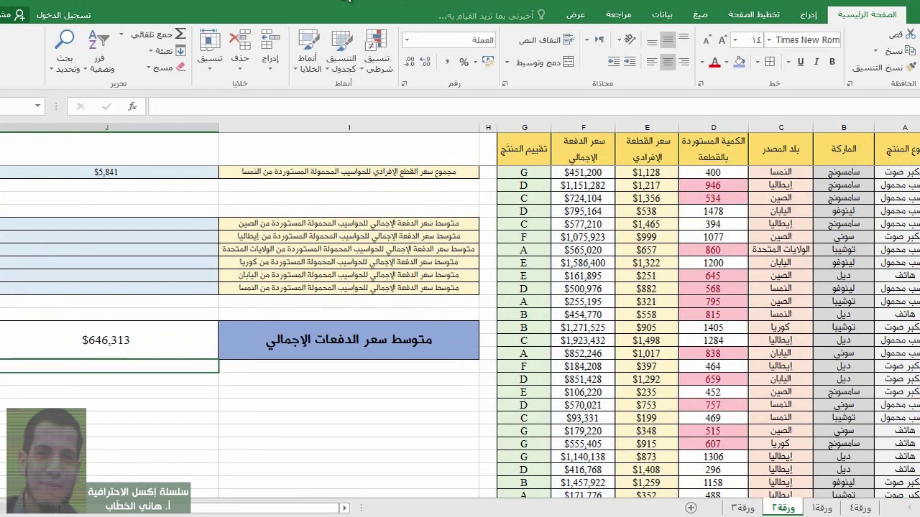
Make the overall average batch price result bold and review its formula
left_click(195, 337)
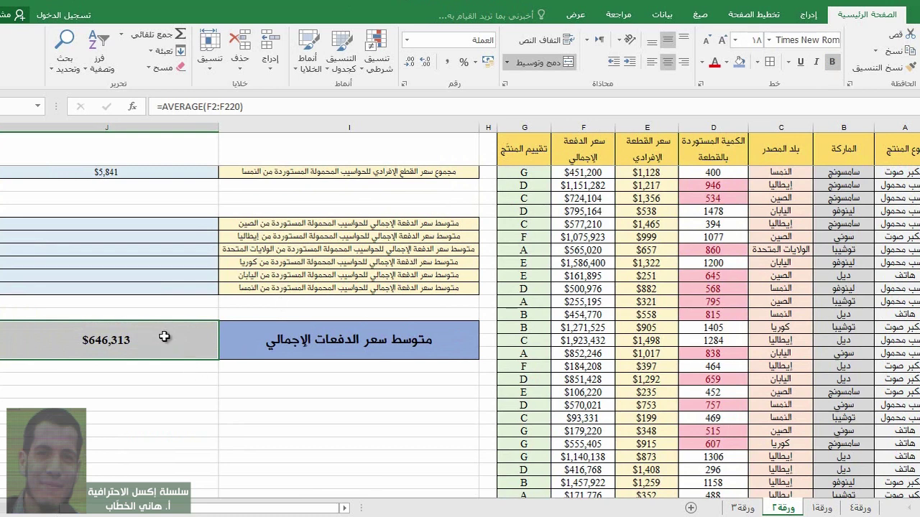
double_click(164, 337)
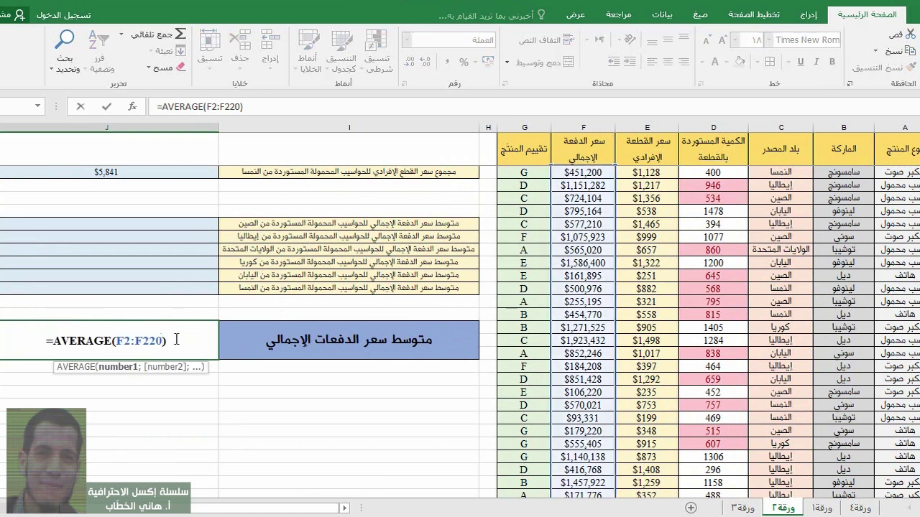
key("Escape")
scroll(174, 340, "up", 2)
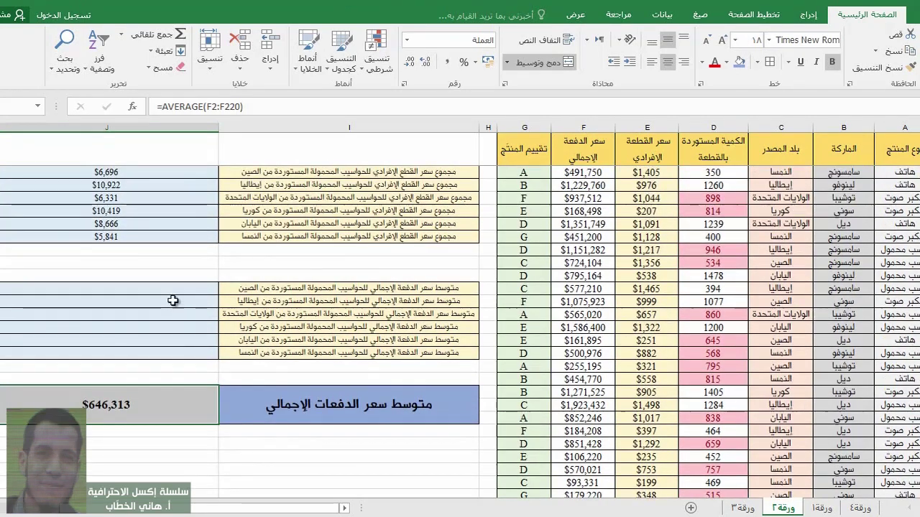
Examine the product and country conditions in the label for the average batch price of laptops imported from China
left_click(171, 287)
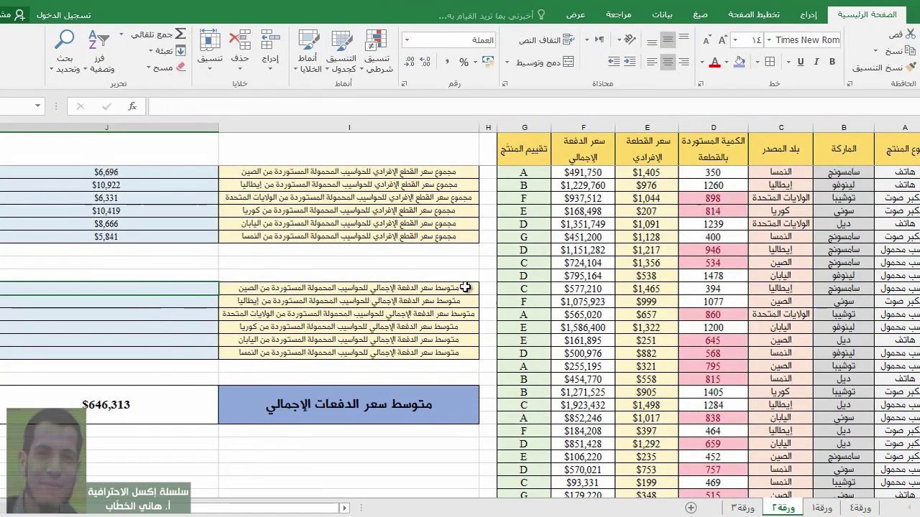
scroll(459, 294, "up", 2)
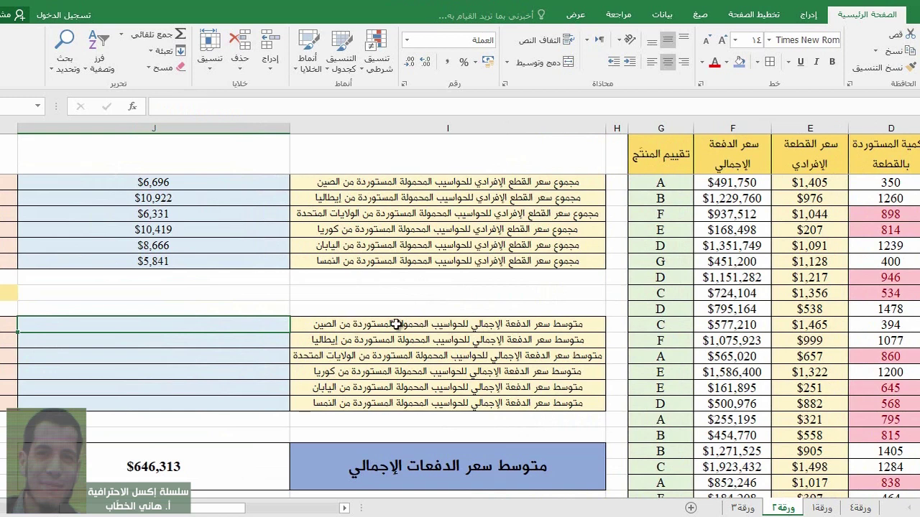
double_click(485, 326)
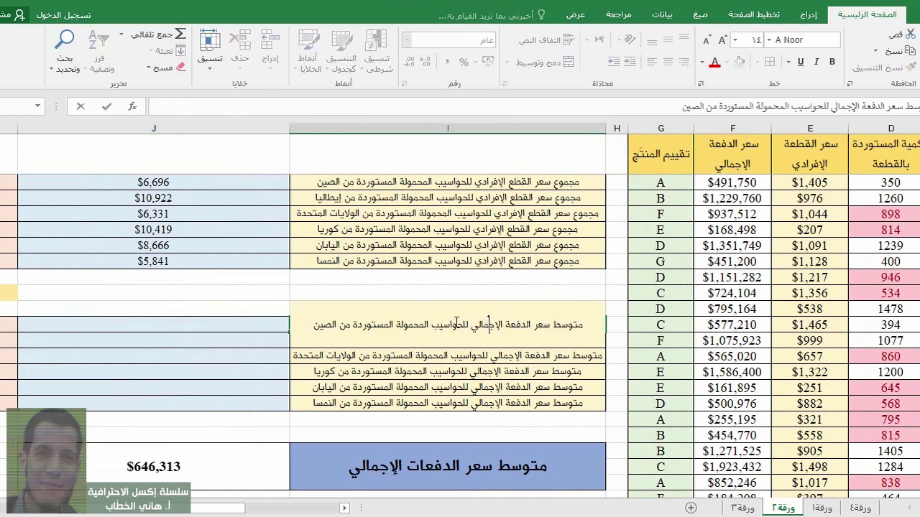
left_click_drag(447, 324, 469, 324)
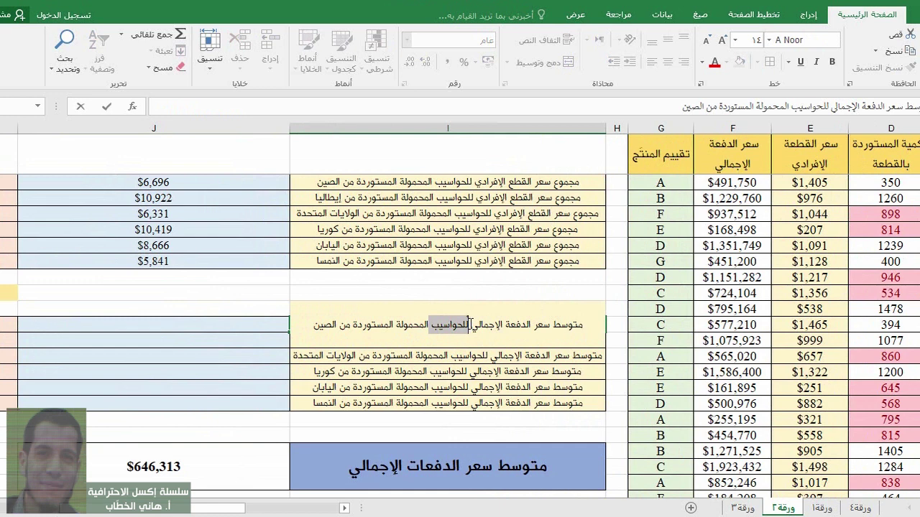
left_click_drag(306, 325, 340, 325)
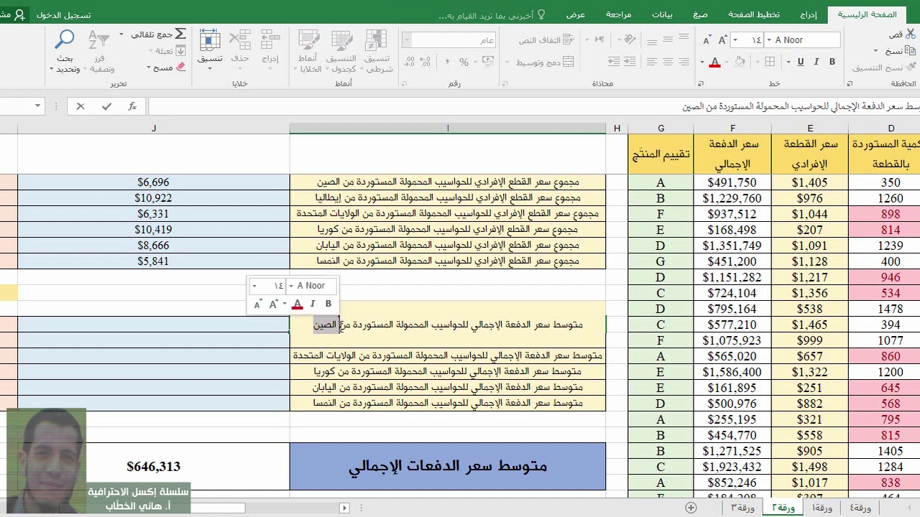
key("Escape")
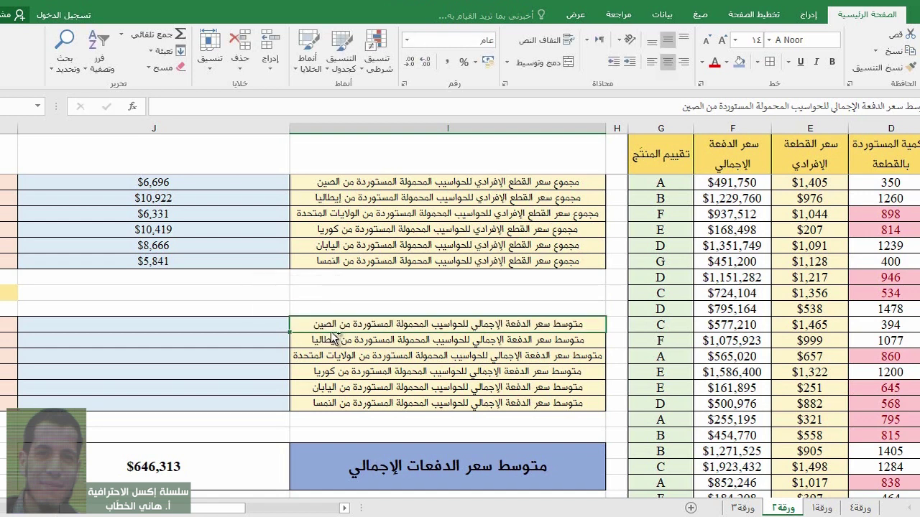
Start an AVERAGEIFS formula in the column J cell for the average total batch price of laptops from China
left_click(283, 324)
scroll(282, 324, "down", 1)
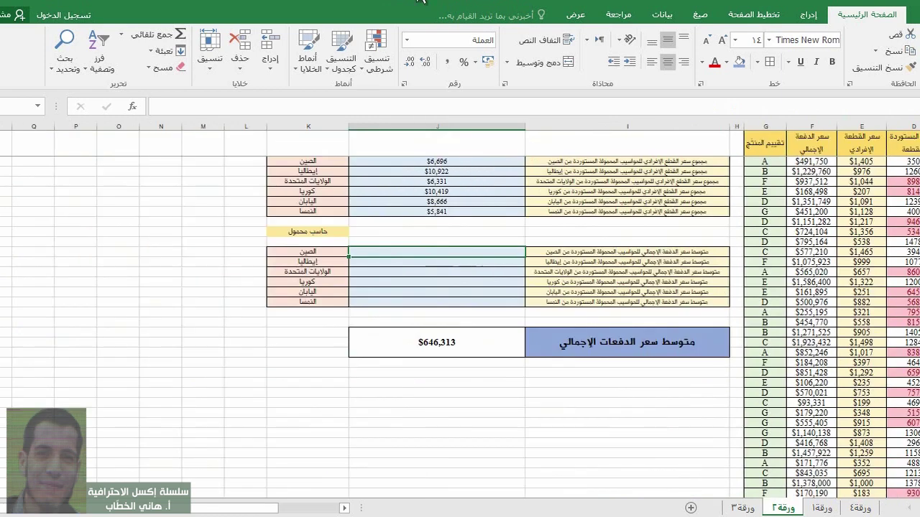
scroll(441, 256, "up", 1)
scroll(314, 233, "down", 1)
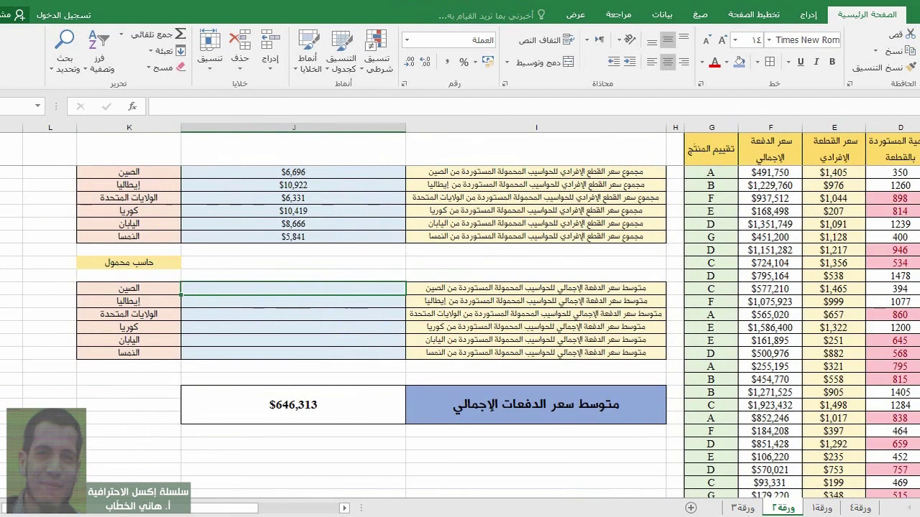
type("=")
type("s")
key("BackSpace")
type("aver")
key("Down")
key("Down")
key("Down")
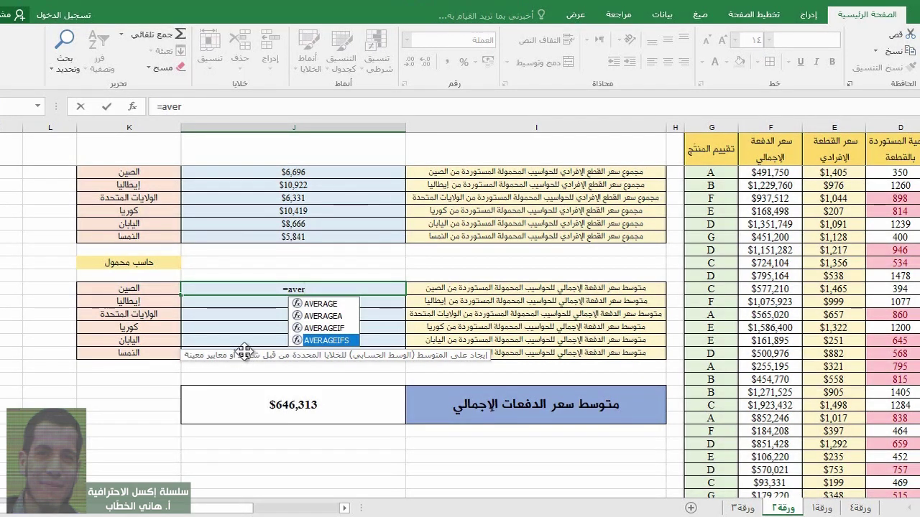
double_click(323, 339)
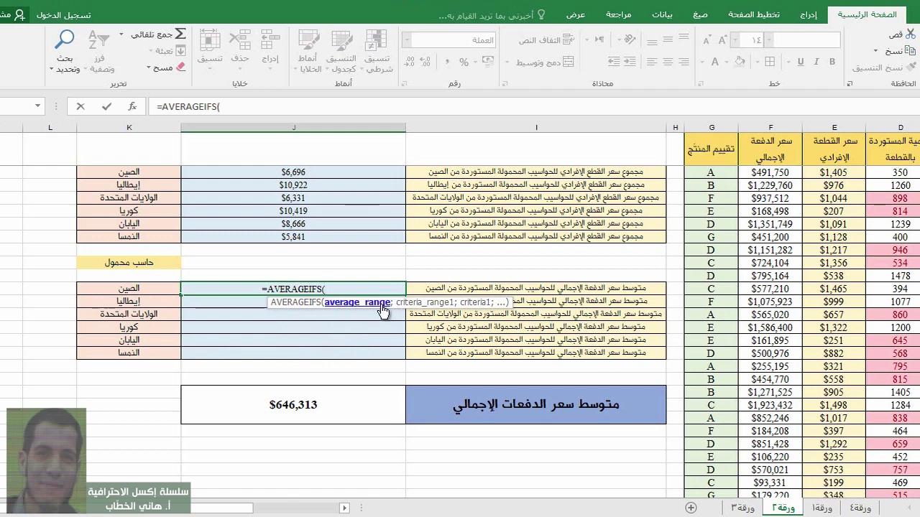
left_click_drag(386, 303, 323, 303)
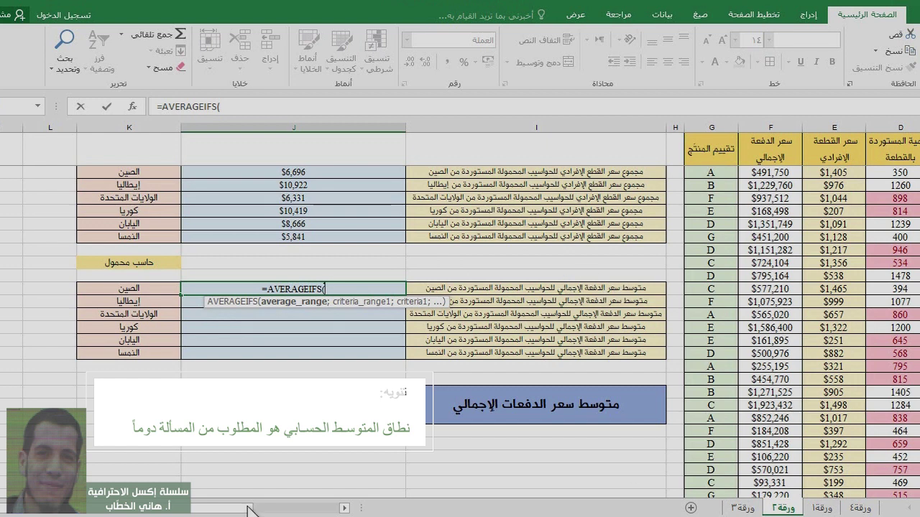
Set the AVERAGEIFS average range to the total batch prices in F2:F220
left_click(343, 508)
left_click(343, 508)
left_click(344, 508)
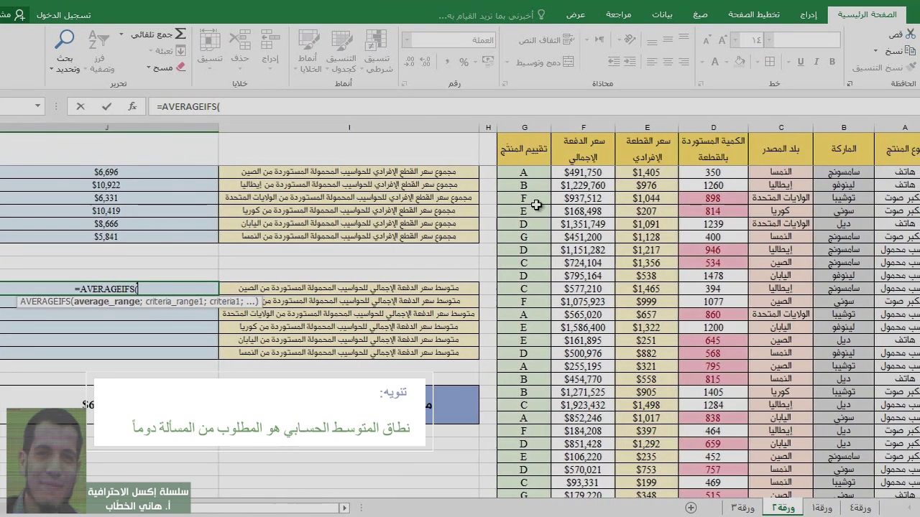
left_click(580, 173)
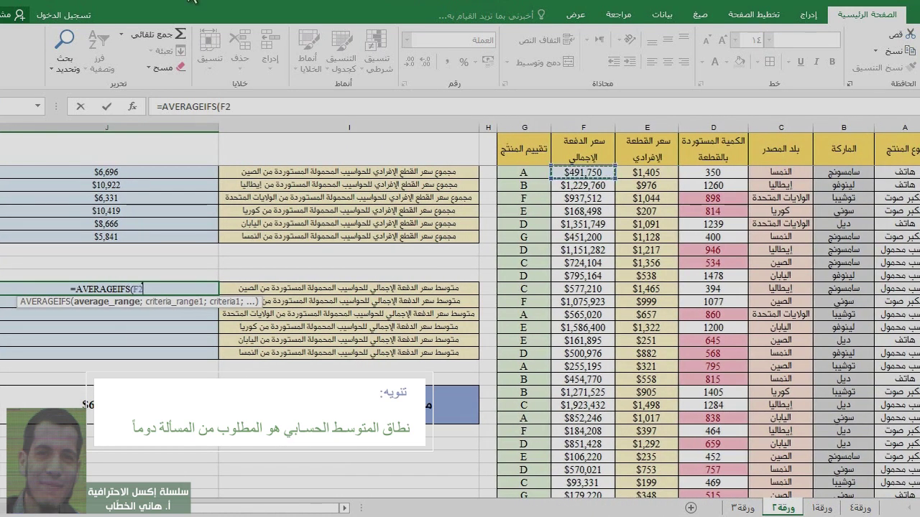
key("ctrl+shift+Down")
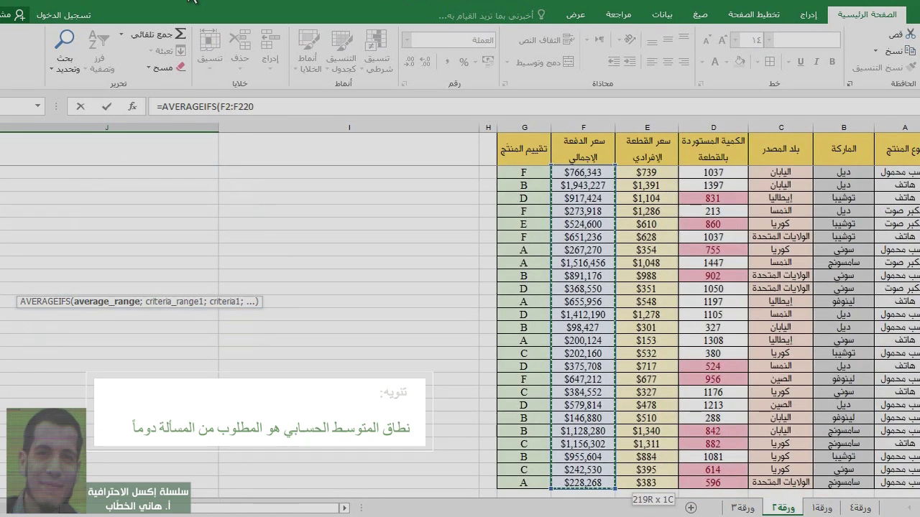
key("ctrl+BackSpace")
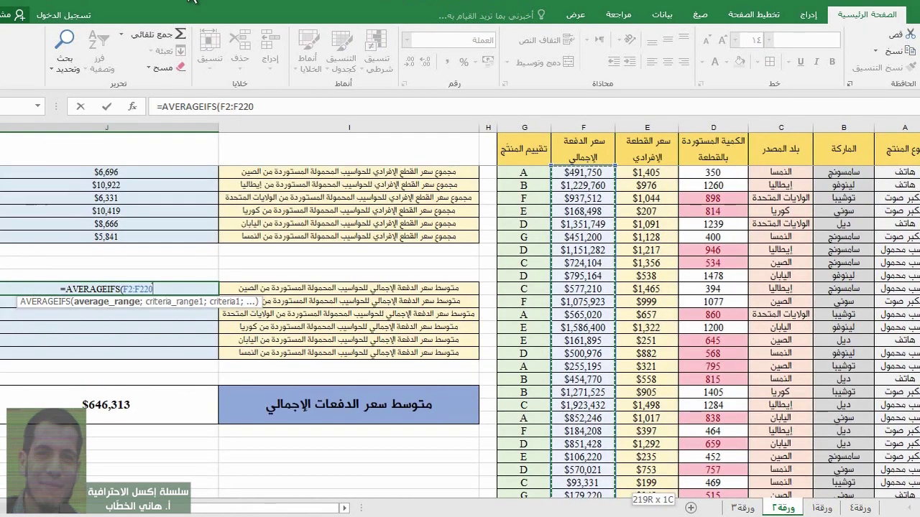
type(";")
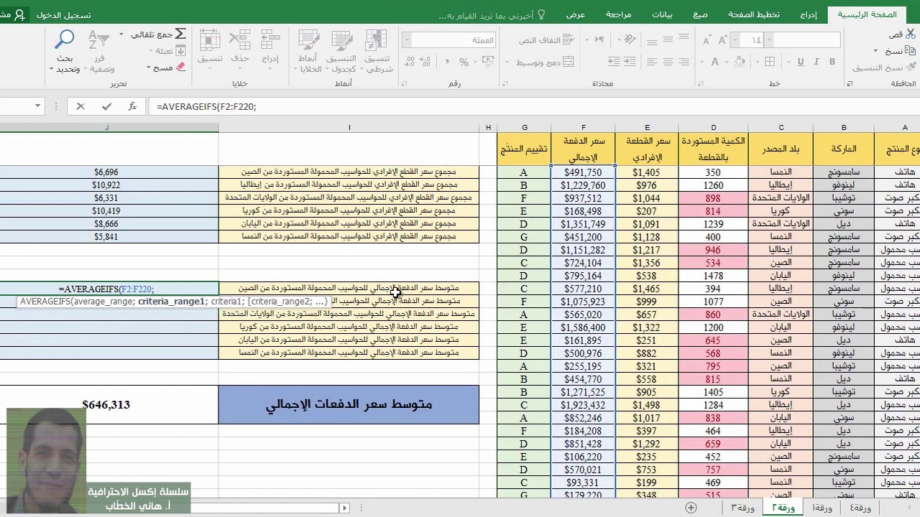
Add the first AVERAGEIFS condition, with product type range A2:A220 and criterion "حاسب محمول"
left_click(913, 173)
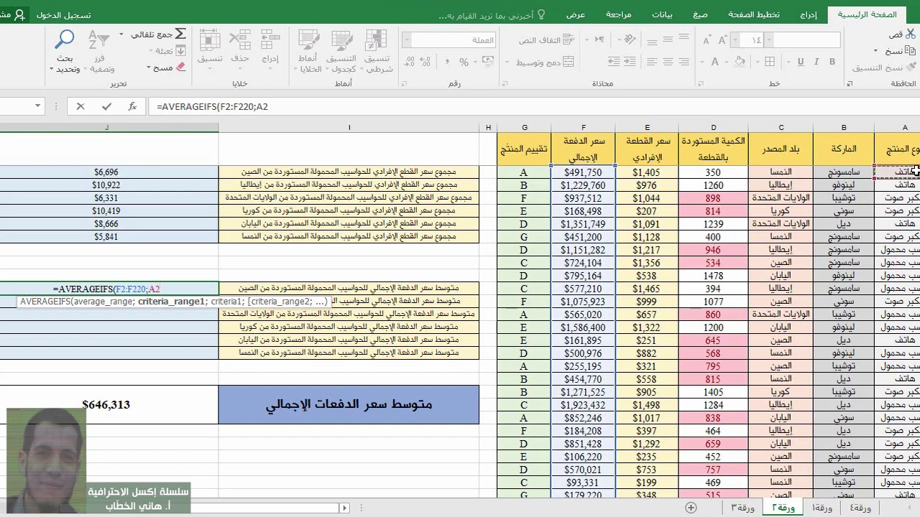
key("ctrl+shift+Down")
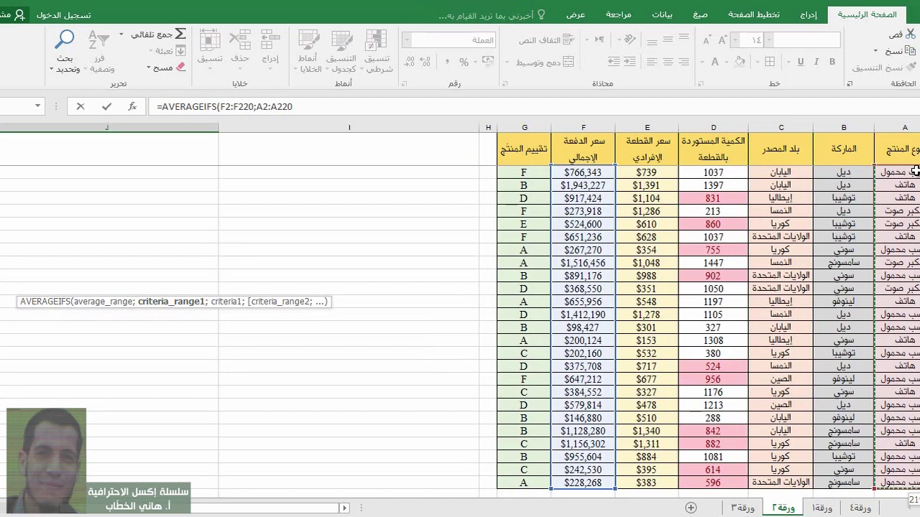
key("ctrl+BackSpace")
type(";")
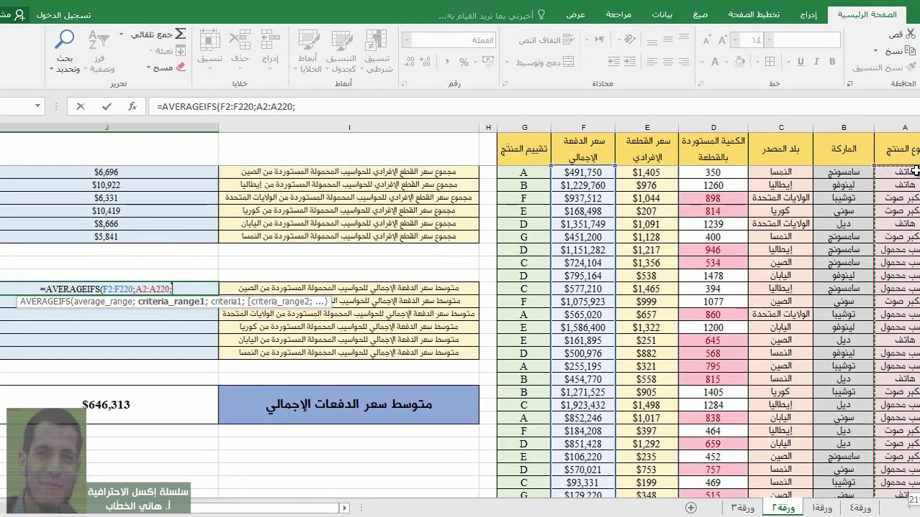
type("\"حاسب")
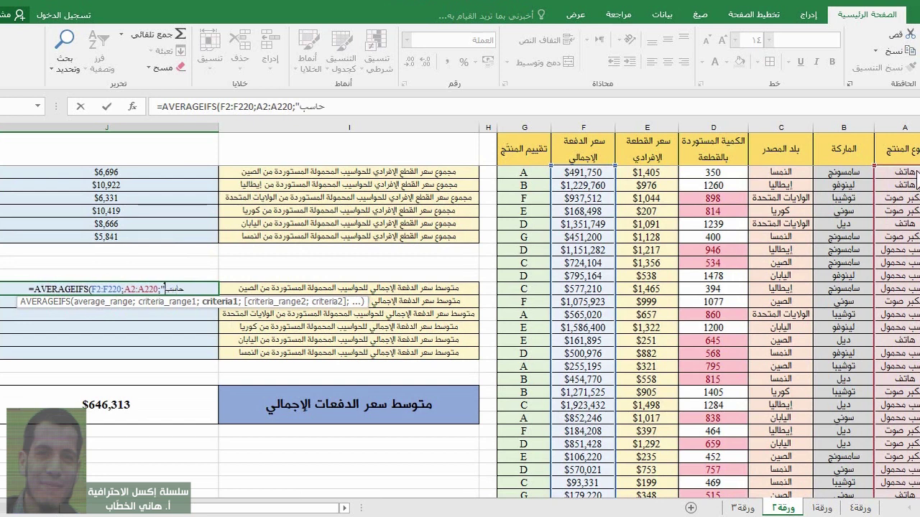
type(" محمول\"")
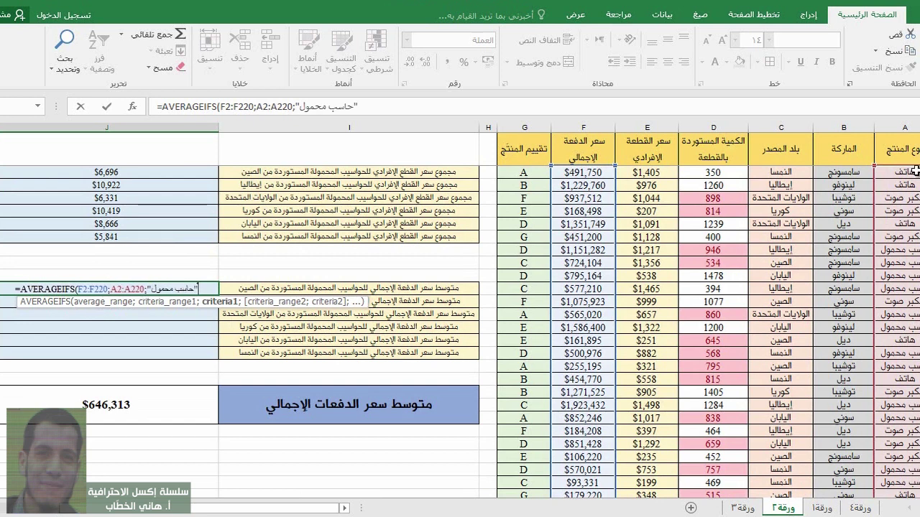
type(";")
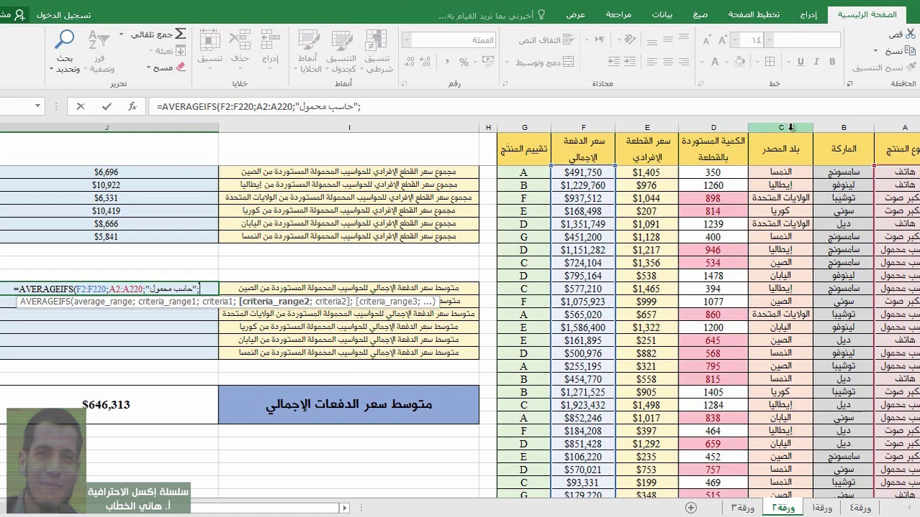
Add the second AVERAGEIFS condition, with source country range C2:C220 and criterion "الصين", and close the formula
left_click(796, 171)
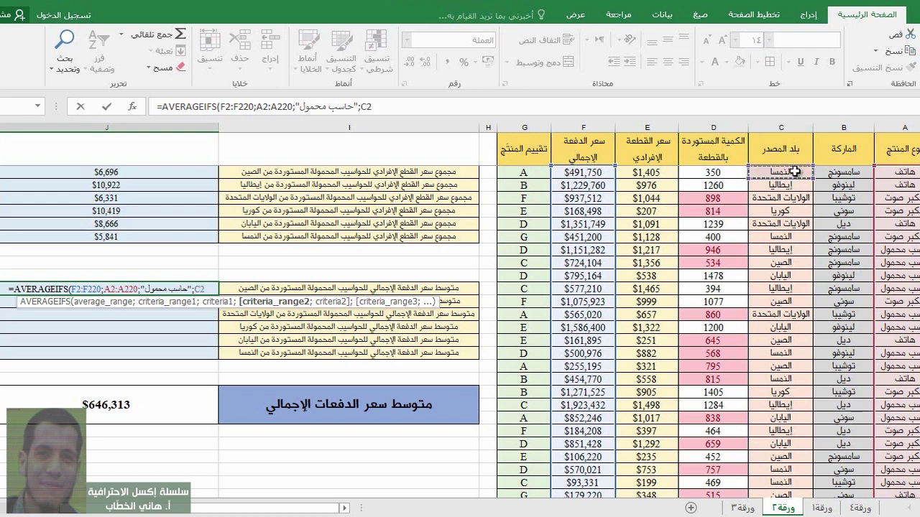
key("ctrl+shift+Down")
scroll(795, 171, "up", 20)
type(";")
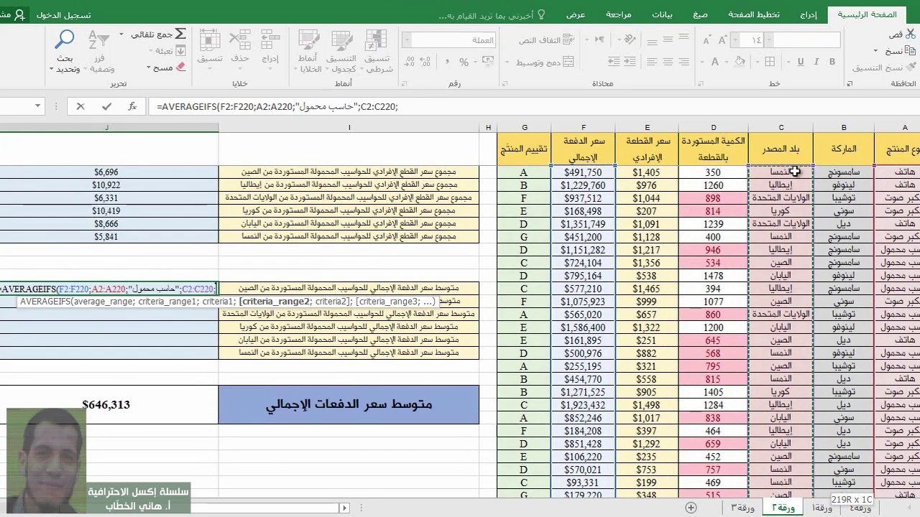
type("\"الصين\")")
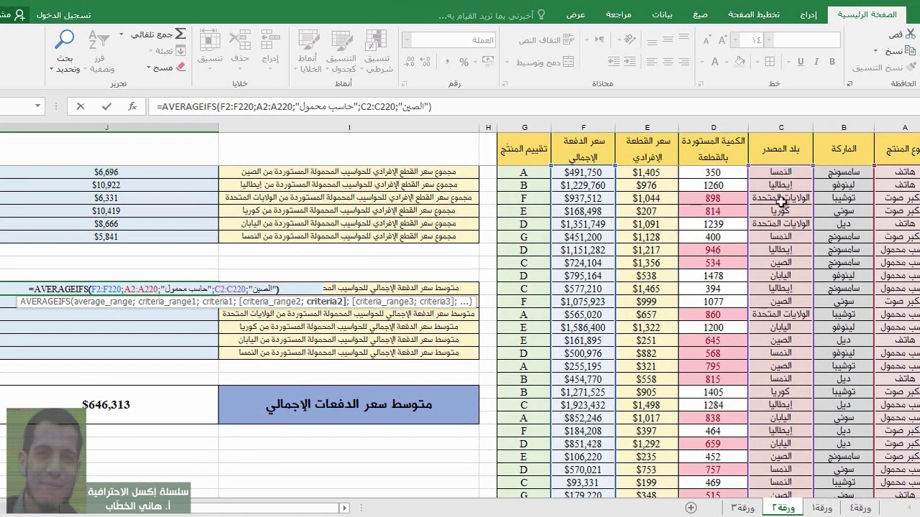
Review the average range and both conditions in the China AVERAGEIFS formula, and enter the formula
left_click_drag(286, 288, 8, 289)
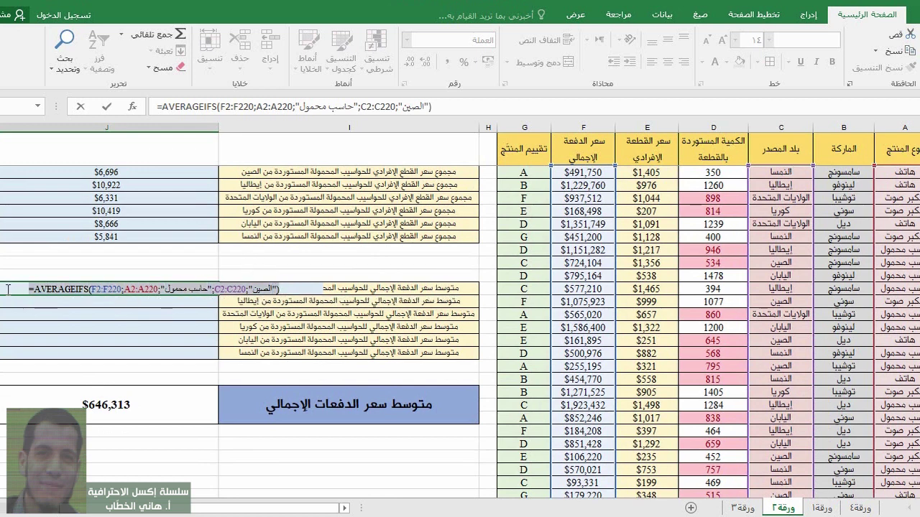
left_click(109, 287)
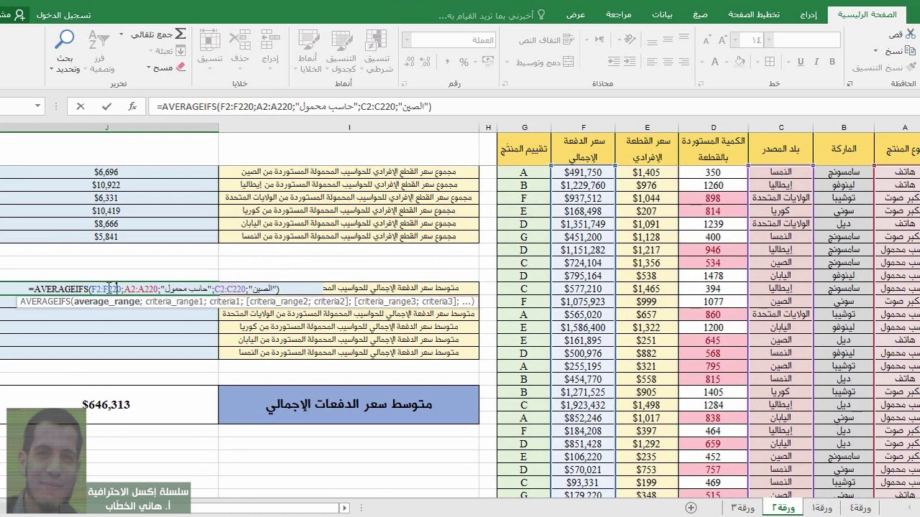
left_click_drag(93, 289, 120, 289)
left_click_drag(124, 288, 159, 289)
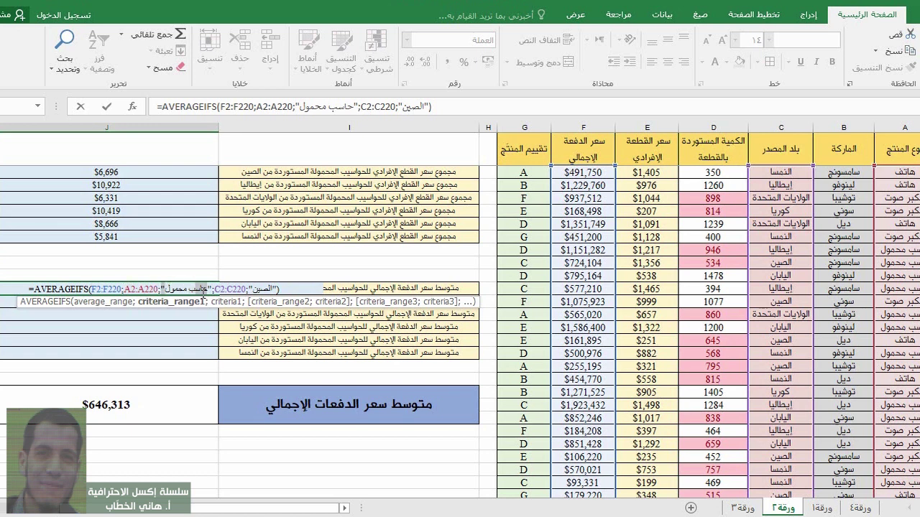
left_click_drag(213, 289, 245, 289)
left_click(270, 288)
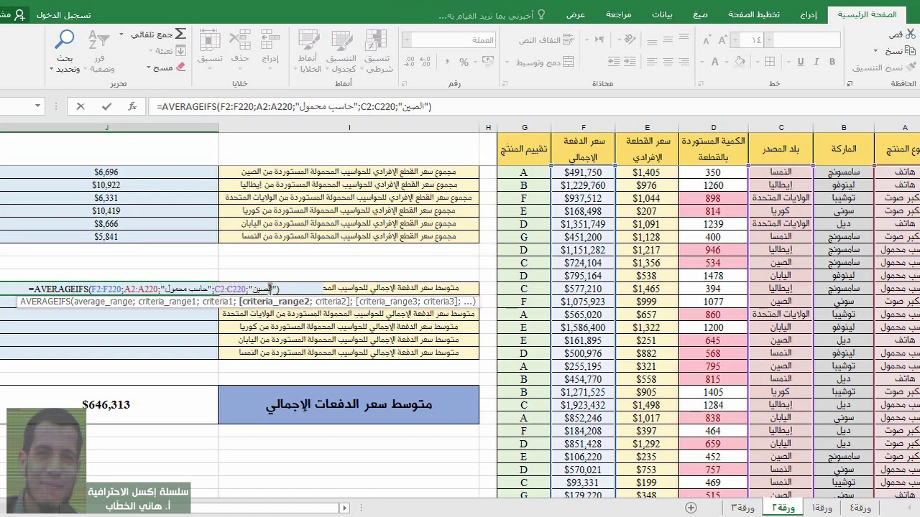
key("End")
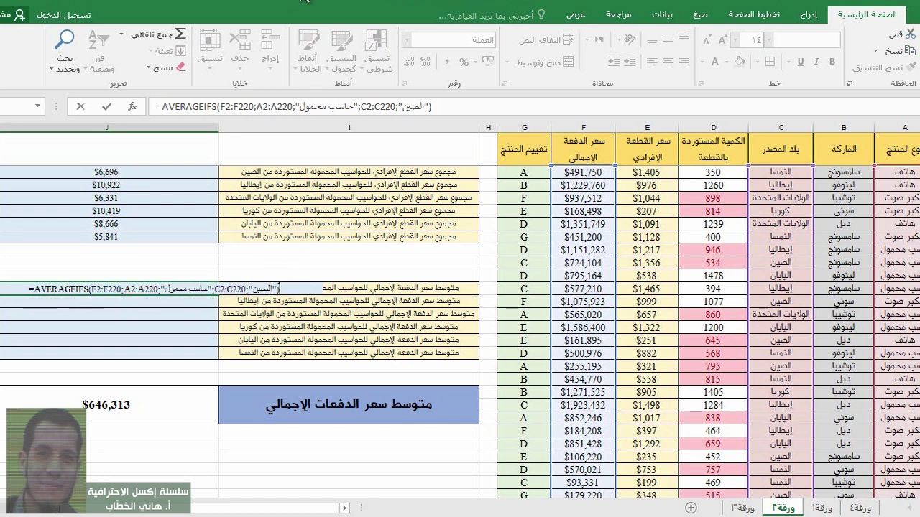
key("Return")
left_click(142, 291)
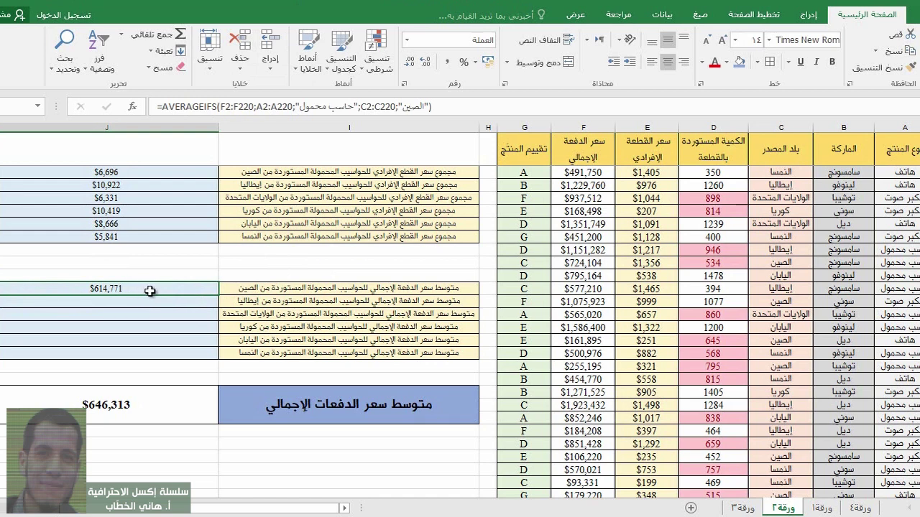
Replace the typed product criterion in the China AVERAGEIFS formula with a reference to K9
left_click(118, 507)
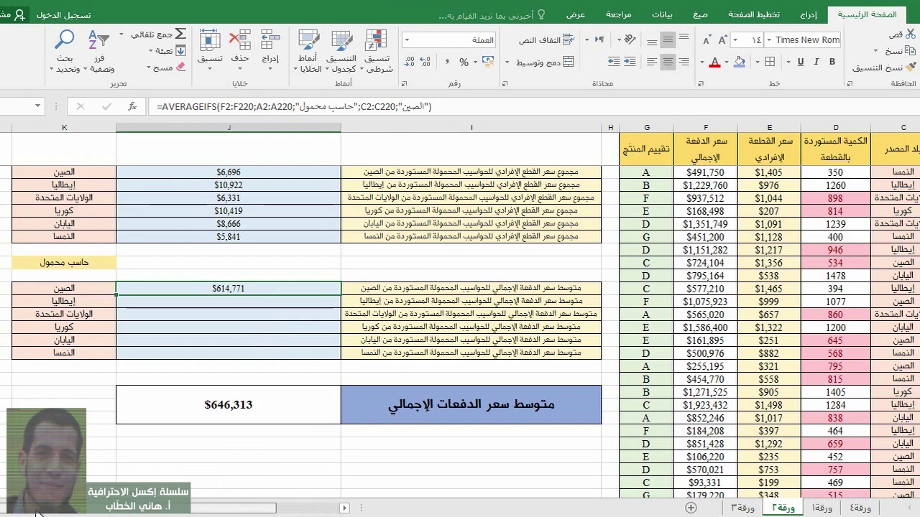
double_click(195, 295)
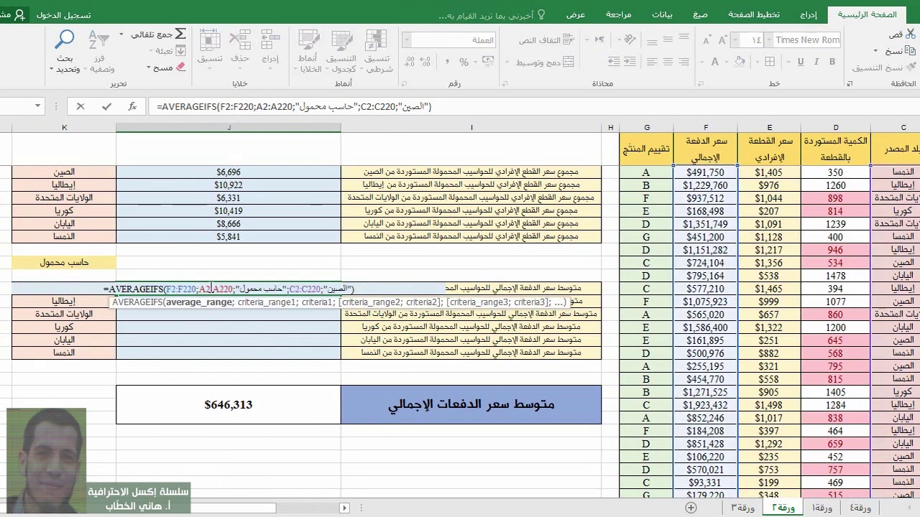
left_click_drag(237, 289, 286, 289)
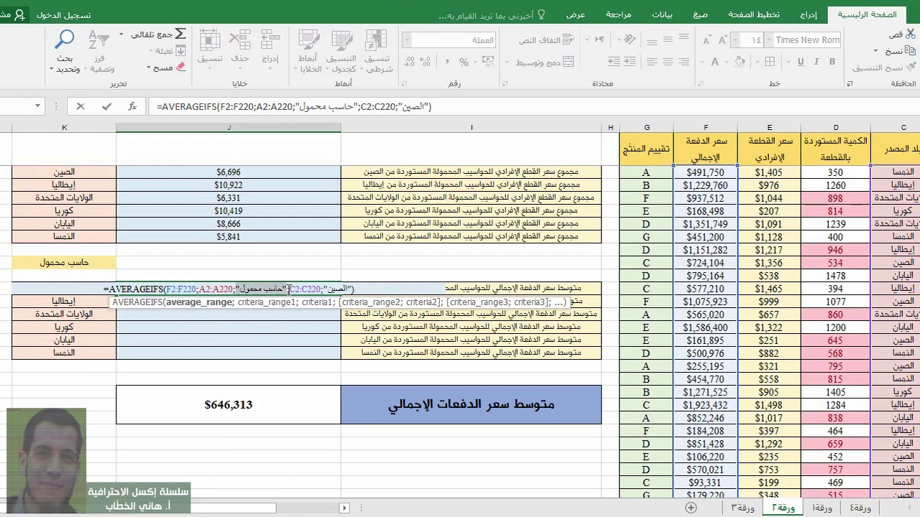
key("Delete")
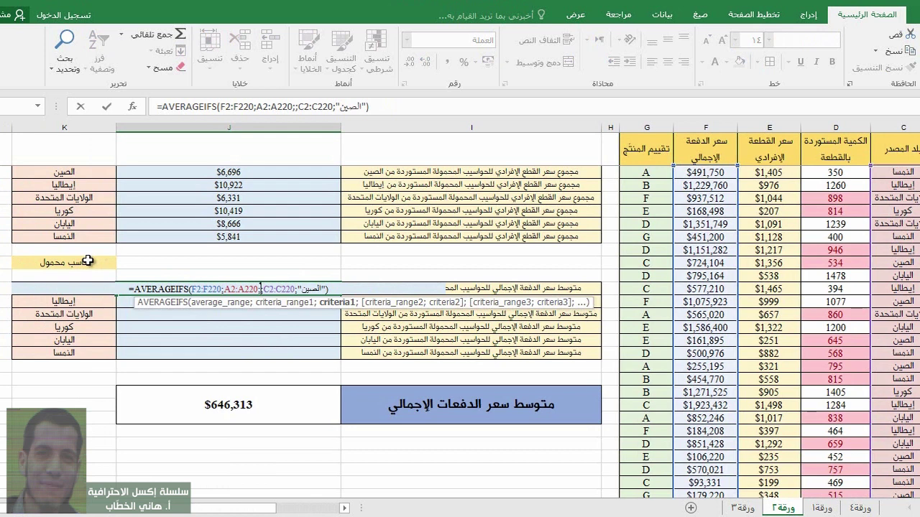
left_click(87, 261)
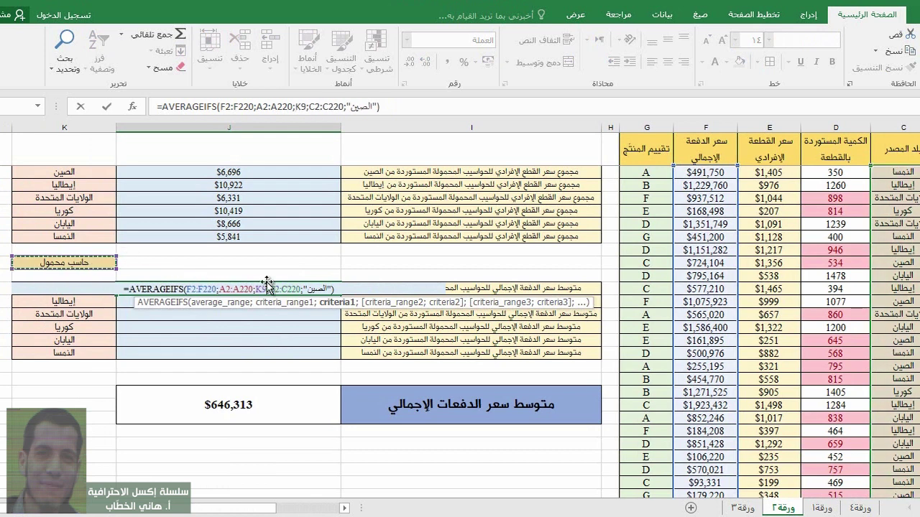
Replace the typed country criterion with a reference to K11 and enter the formula
double_click(324, 290)
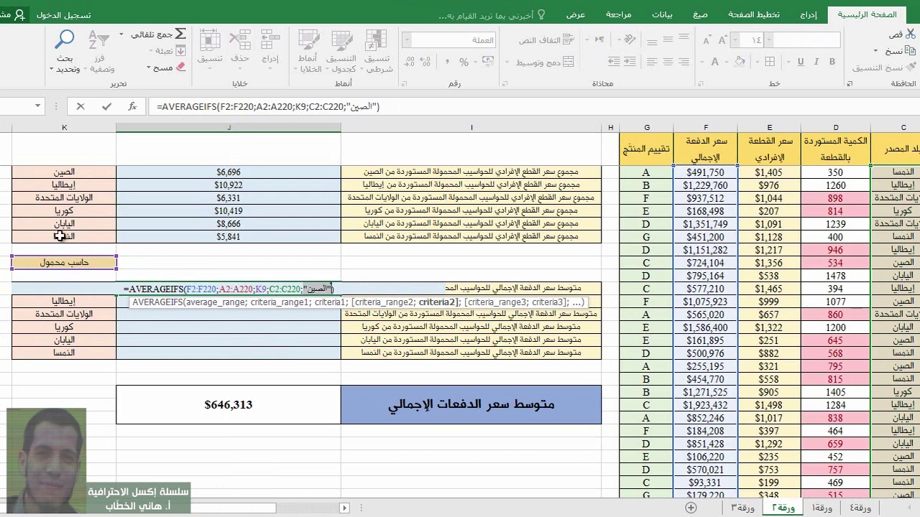
left_click(4, 290)
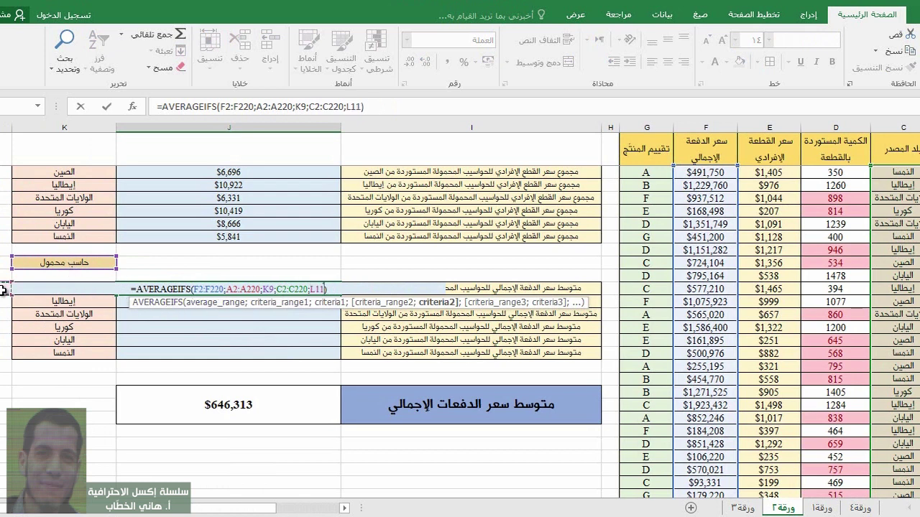
left_click(22, 289)
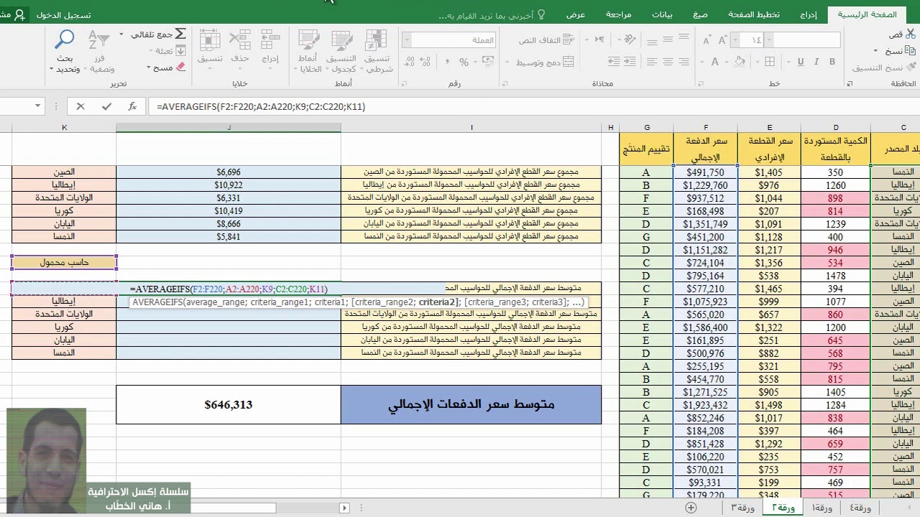
key("Return")
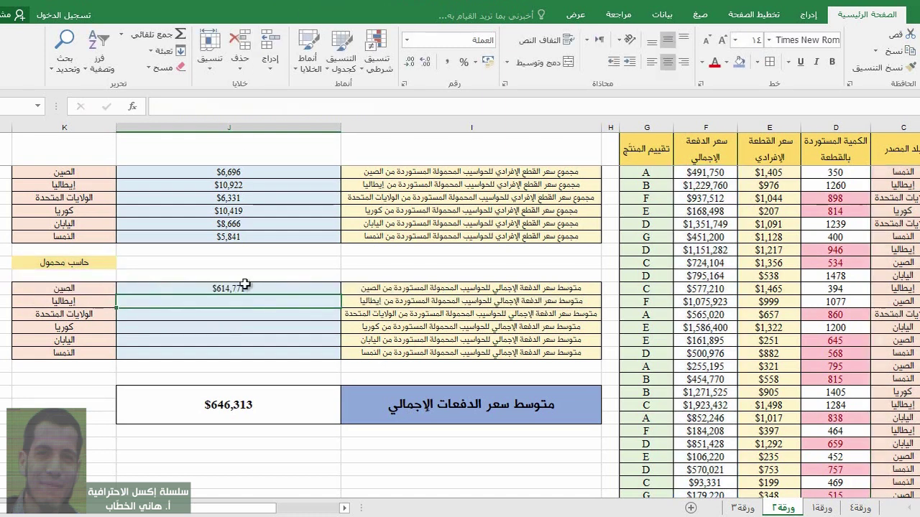
left_click(279, 286)
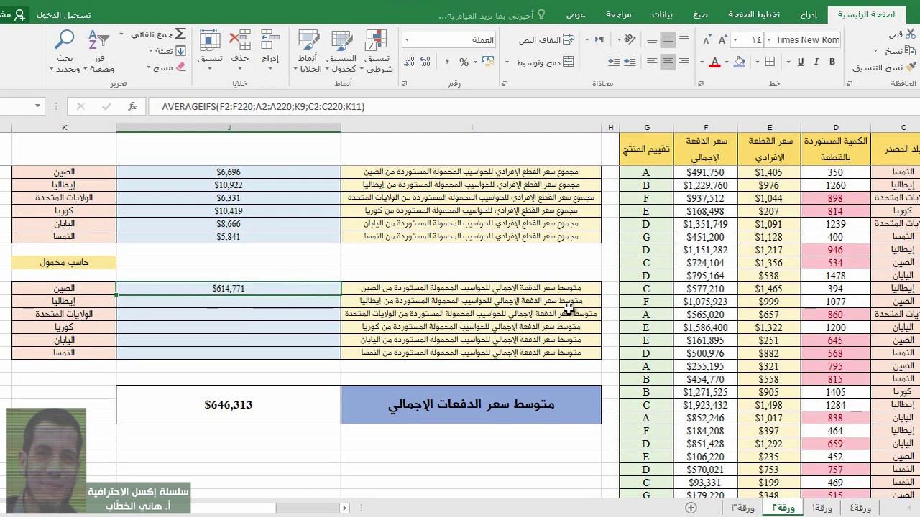
Examine the average batch price labels for the remaining countries, from Italy down to Austria
left_click_drag(573, 301, 571, 352)
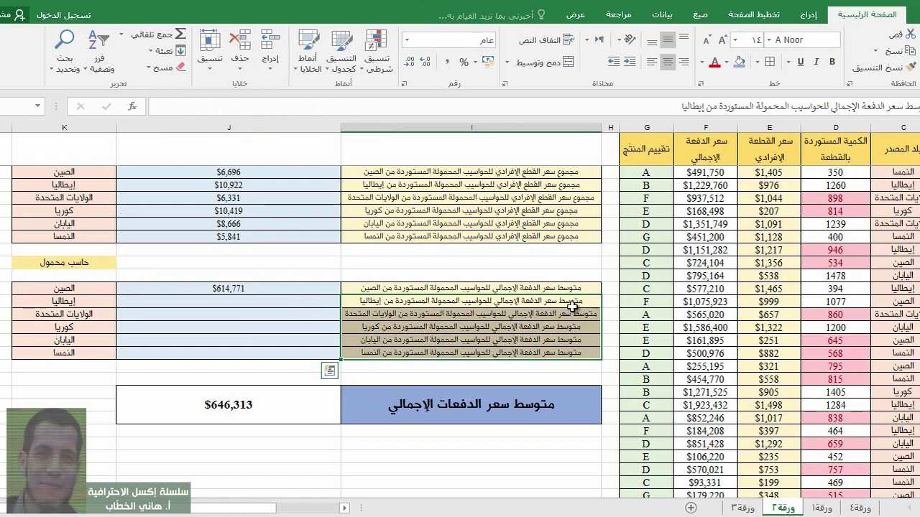
left_click(401, 301)
left_click(373, 314)
left_click(375, 329)
left_click(375, 340)
left_click(372, 353)
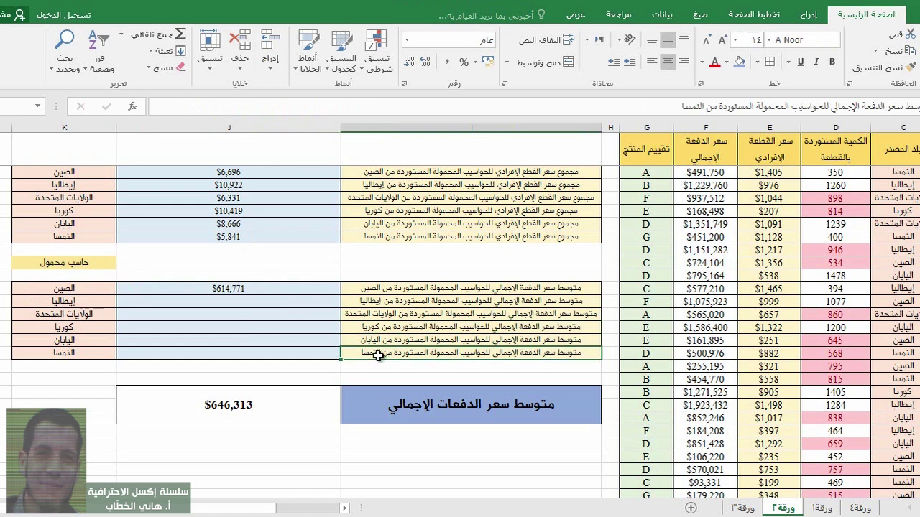
Make the average range and product type range in the China formula absolute, as $F$2:$F$220 and $A$2:$A$220
left_click(208, 288)
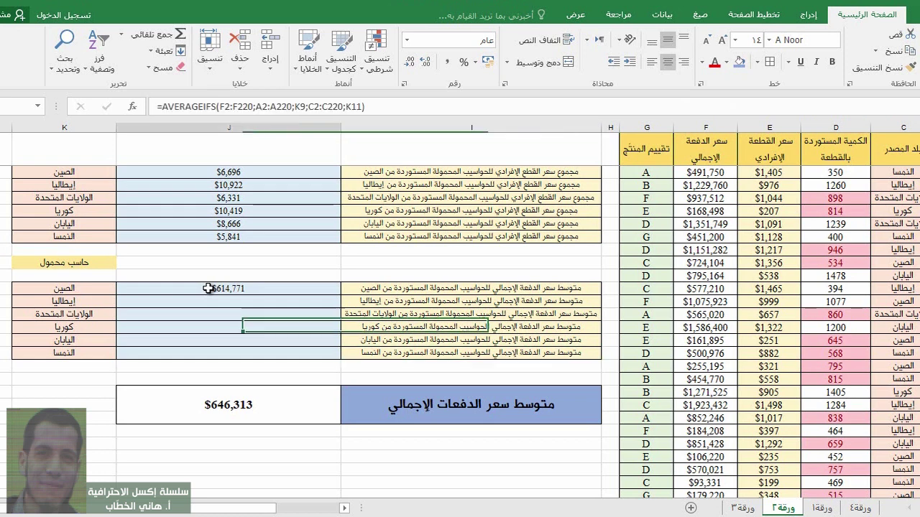
double_click(207, 288)
mouse_move(192, 286)
left_mouse_down()
mouse_move(223, 287)
mouse_move(194, 285)
left_mouse_up()
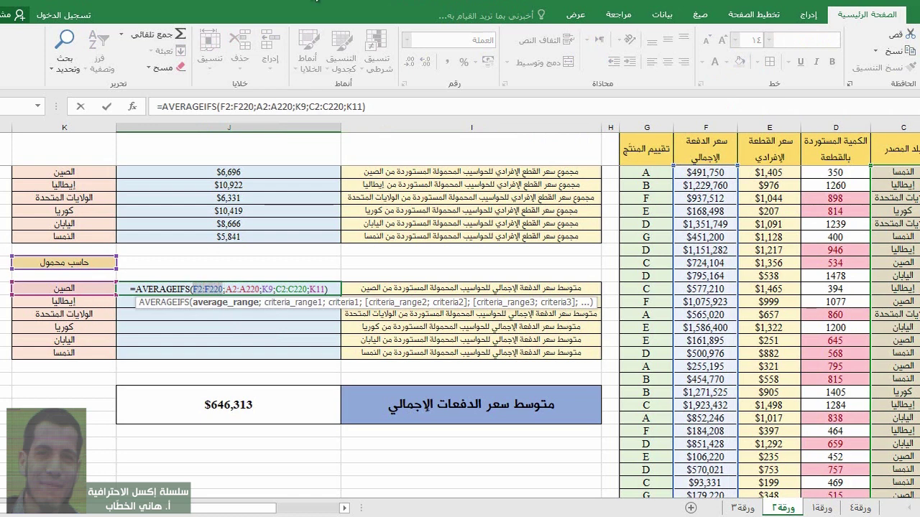
key("F4")
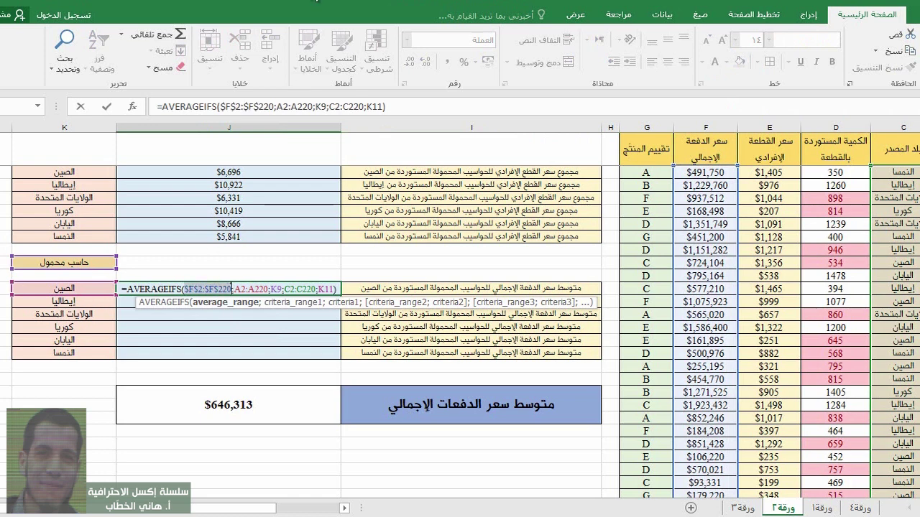
left_click(243, 288)
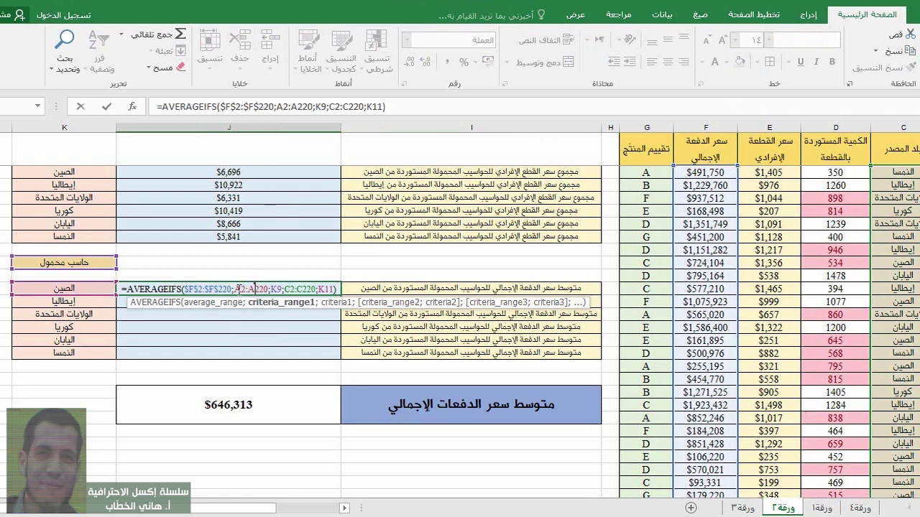
left_click_drag(234, 289, 268, 289)
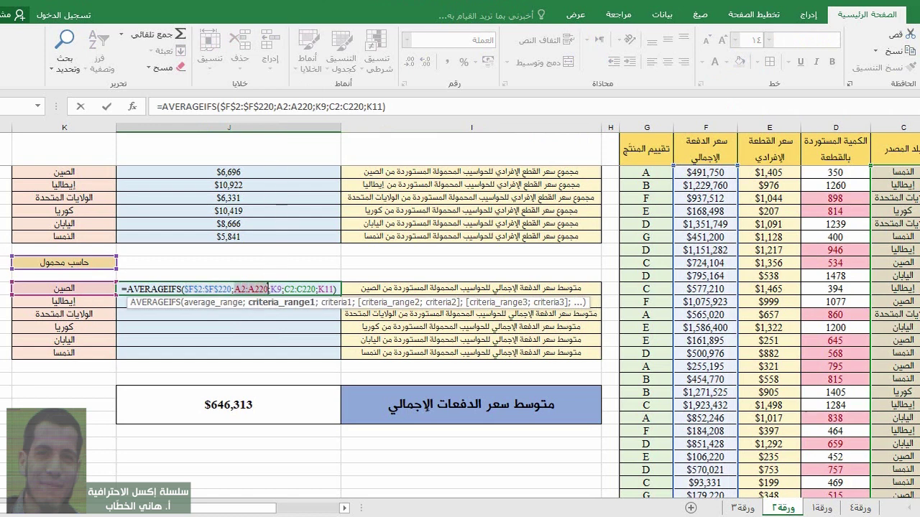
key("F4")
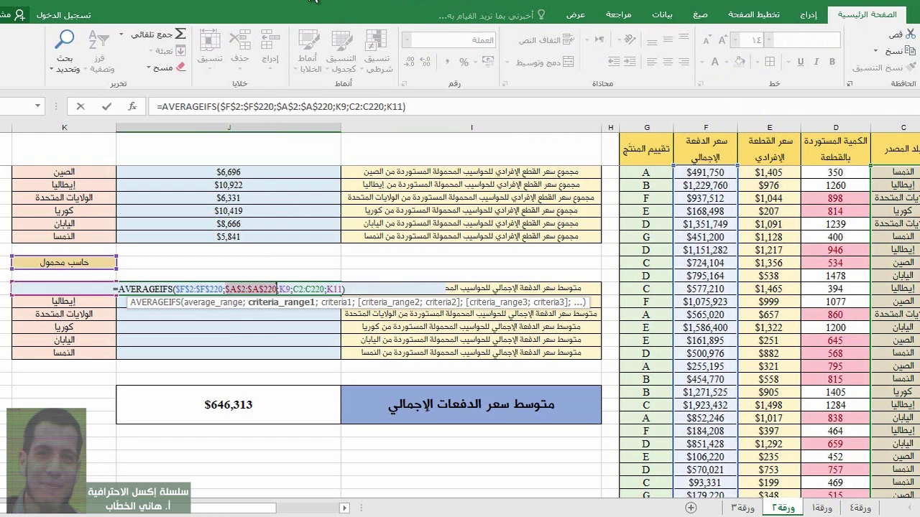
Make the product criterion and source country range absolute, as $K$9 and $C$2:$C$220
left_click(285, 289)
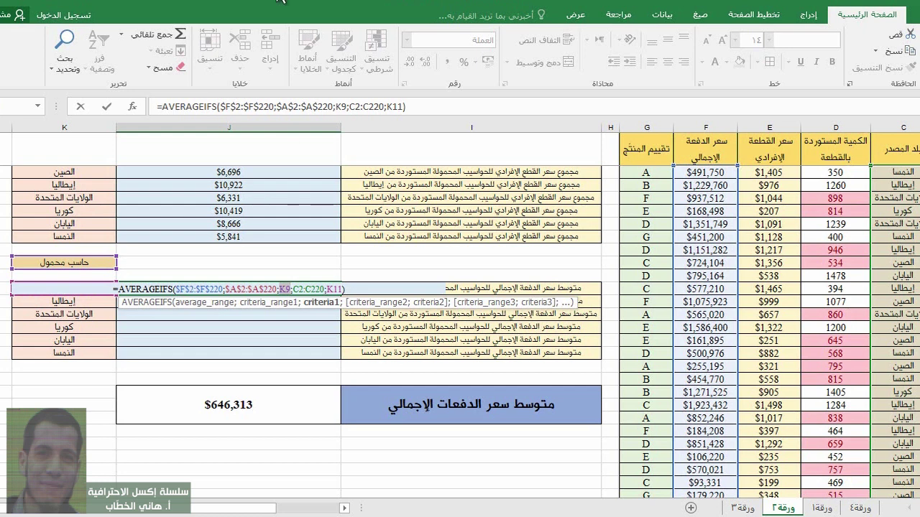
key("F4")
left_click(303, 288)
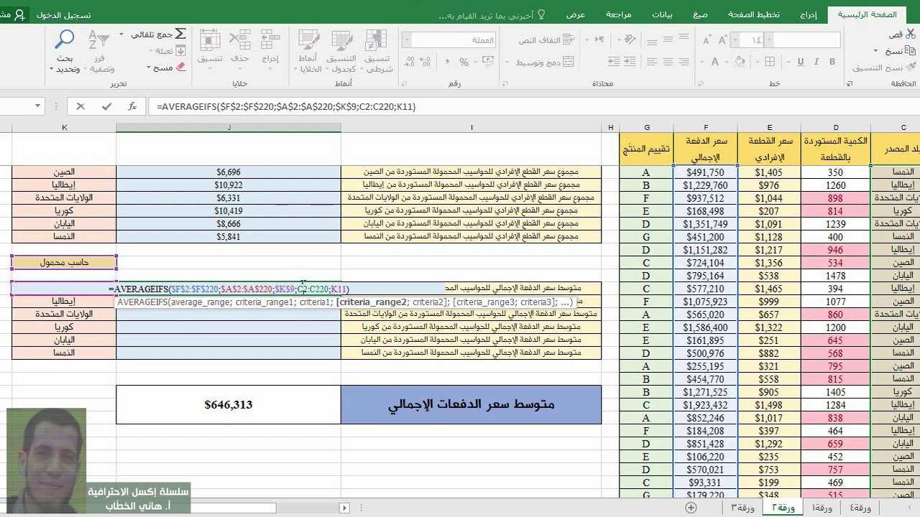
left_click_drag(299, 289, 325, 288)
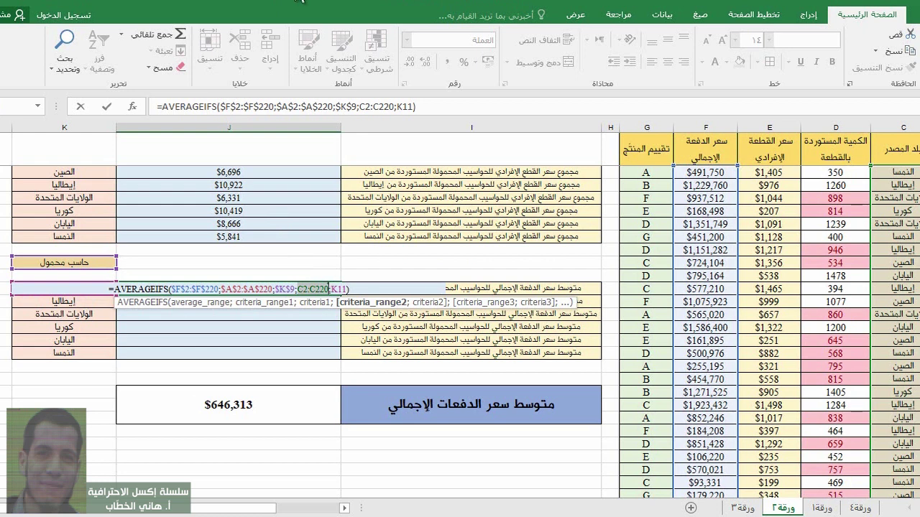
key("F4")
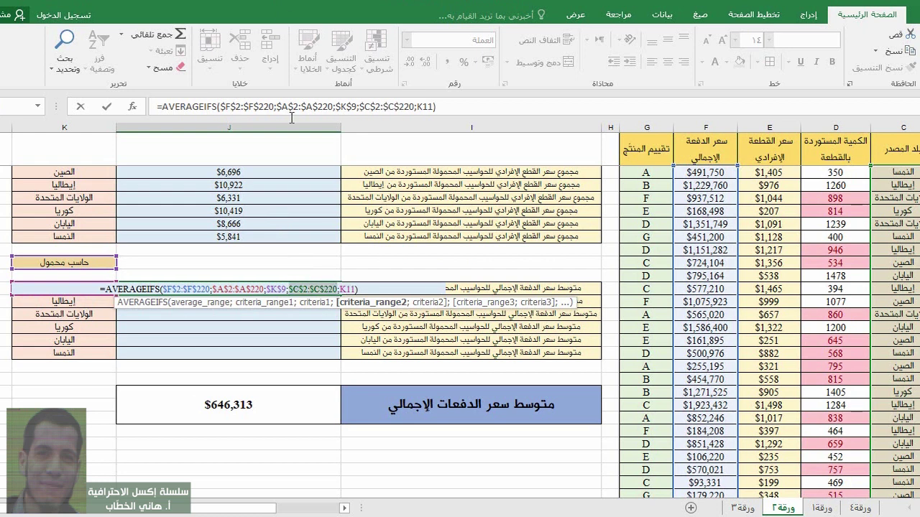
Enter the formula with country criterion K11 as a relative reference, and fill it down through the Austria row
double_click(346, 289)
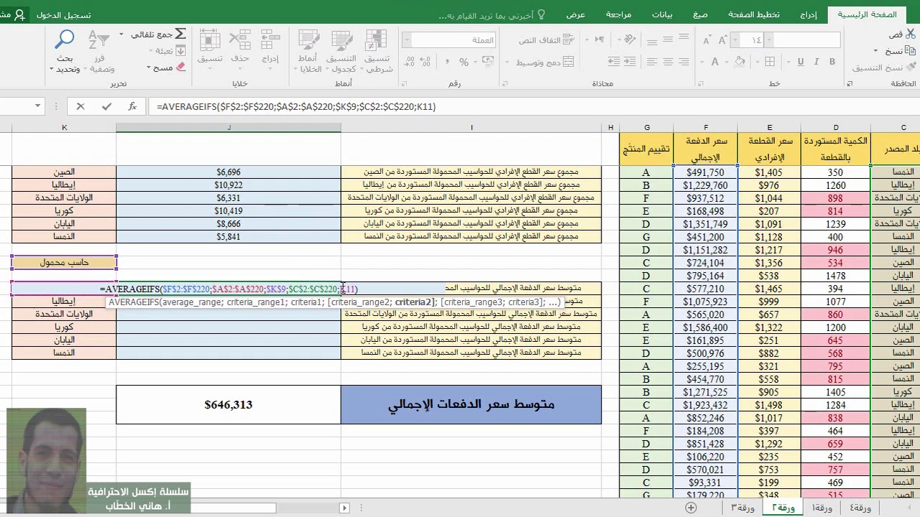
left_click(356, 289)
left_click_drag(342, 286, 354, 285)
key("Return")
left_click(148, 290)
left_click_drag(117, 296, 136, 355)
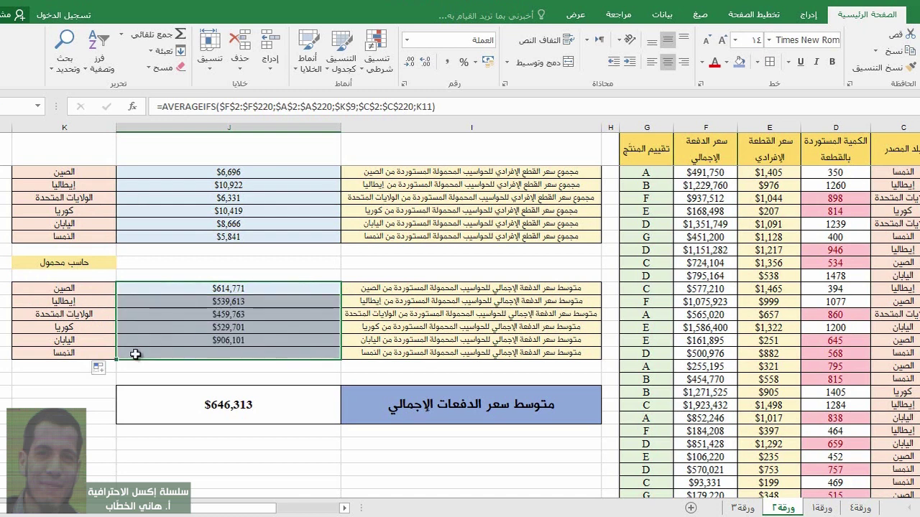
Check the fixed ranges and the relative country criterion in the filled formulas from the Italy row to the Japan row
double_click(273, 300)
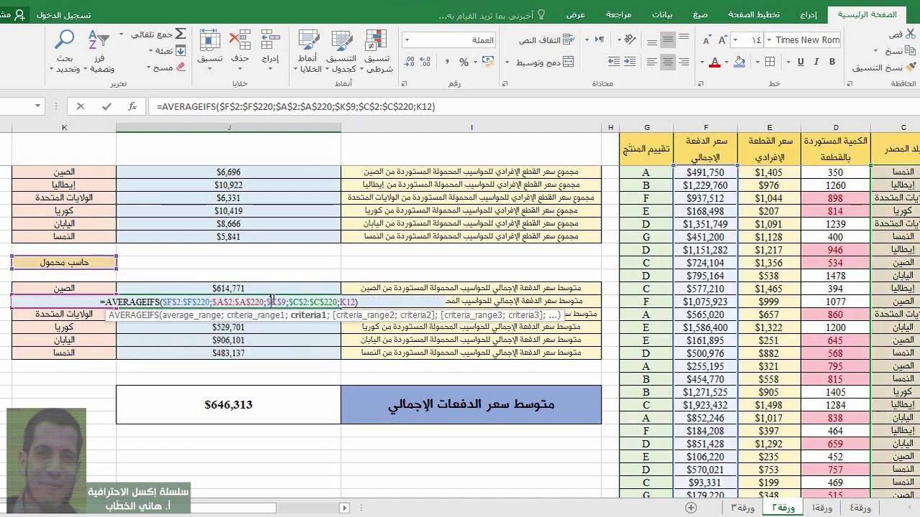
left_click(339, 301)
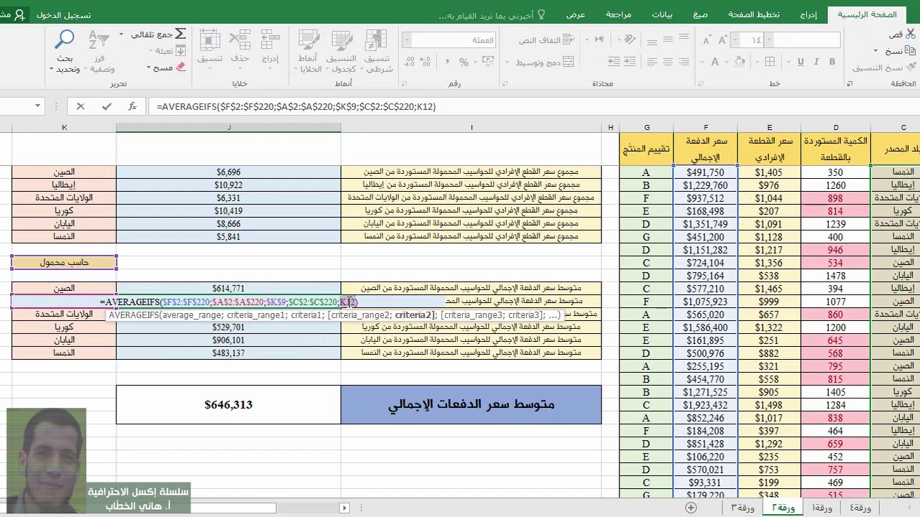
key("Return")
double_click(342, 314)
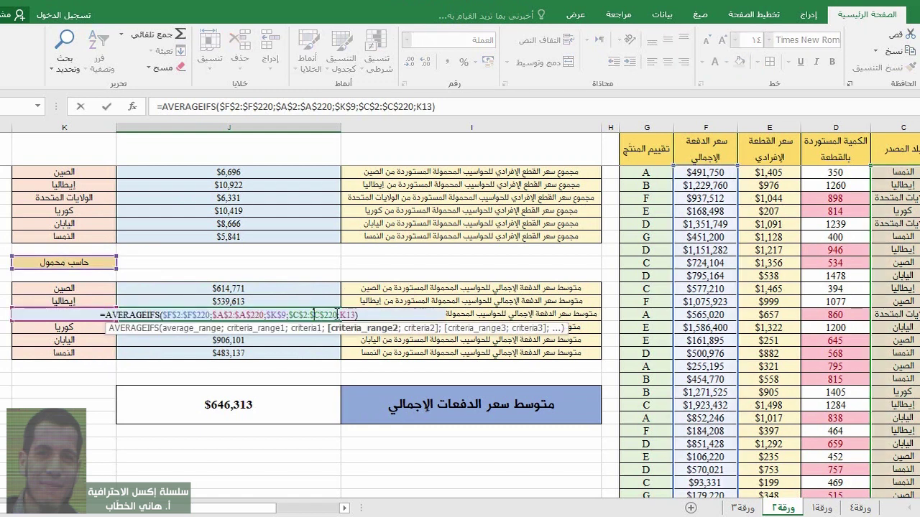
key("Return")
double_click(309, 326)
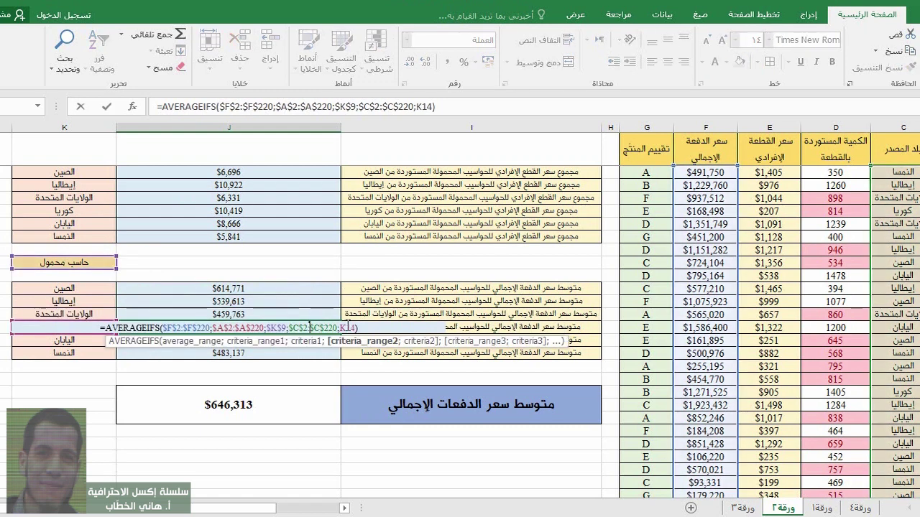
key("Return")
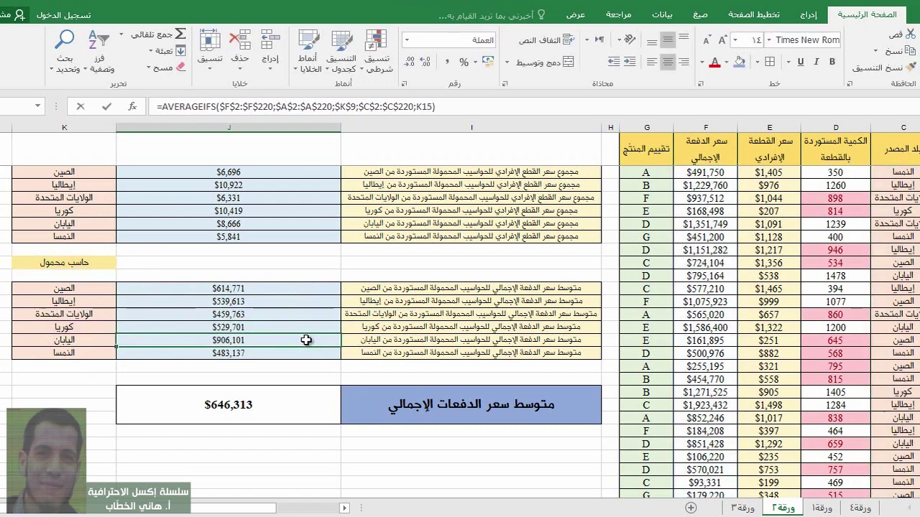
double_click(307, 340)
key("Return")
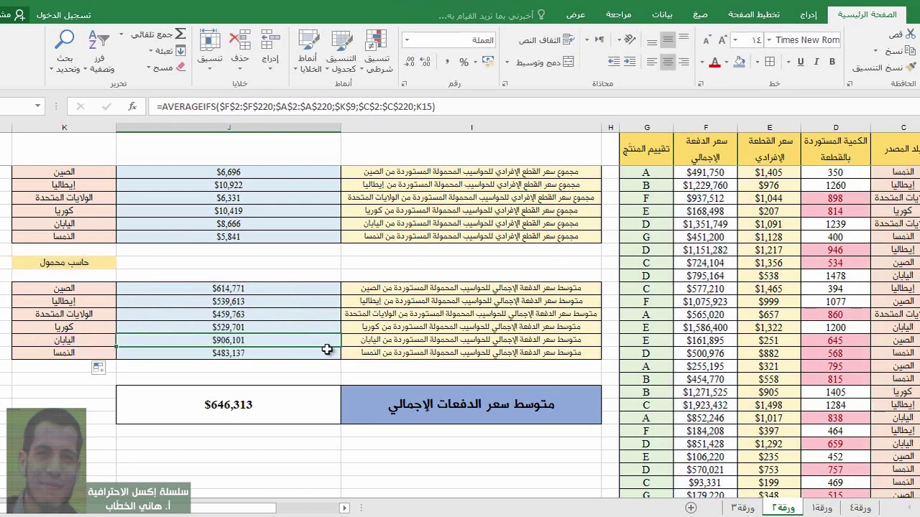
Examine each reference in the Austria formula and compare its average range with the total batch price column
double_click(327, 352)
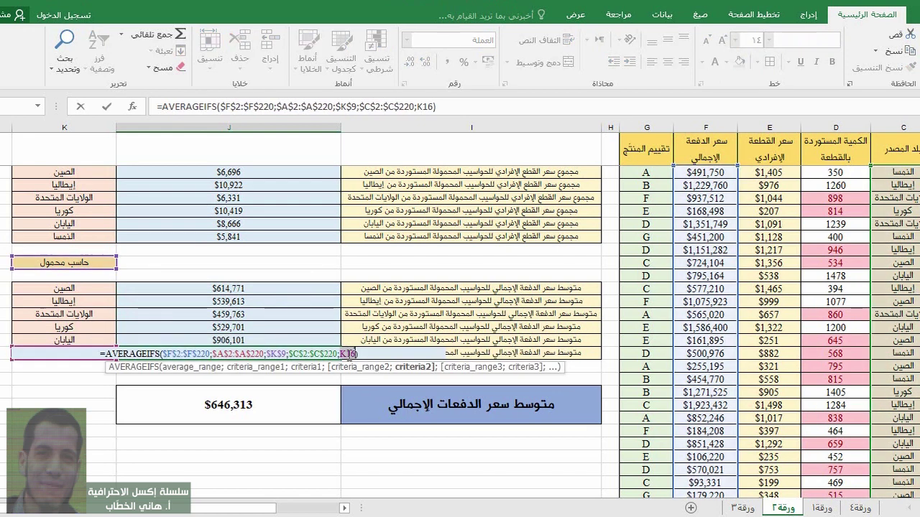
key("shift+Right")
key("shift+Right")
key("shift+Right")
key("shift+Right")
key("shift+Right")
key("shift+Right")
key("shift+Right")
key("shift+Right")
key("shift+Right")
key("shift+Right")
key("shift+Right")
key("shift+Right")
key("shift+Right")
key("shift+Right")
key("shift+Right")
key("shift+Right")
key("shift+Right")
key("shift+Right")
key("shift+Right")
key("shift+Right")
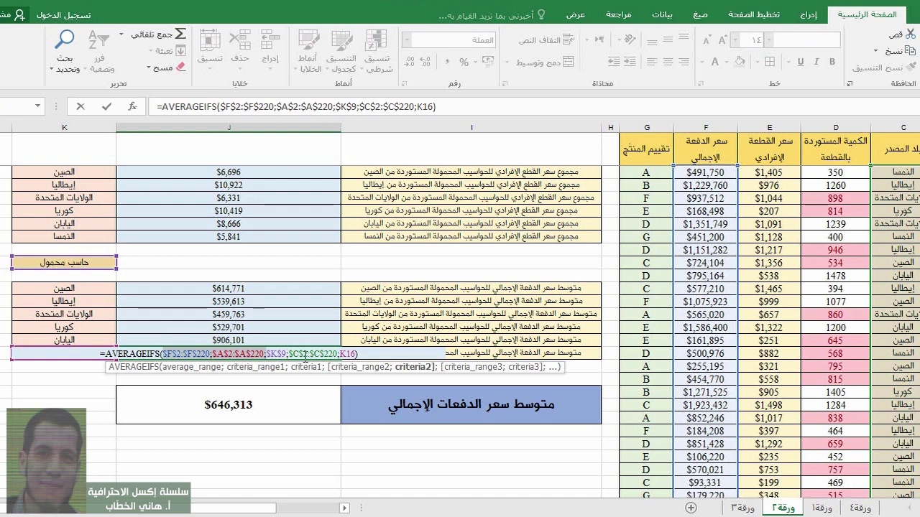
key("shift+Left")
key("shift+Left")
key("shift+Left")
key("shift+Left")
key("shift+Left")
key("shift+Left")
key("shift+Left")
left_click(174, 352)
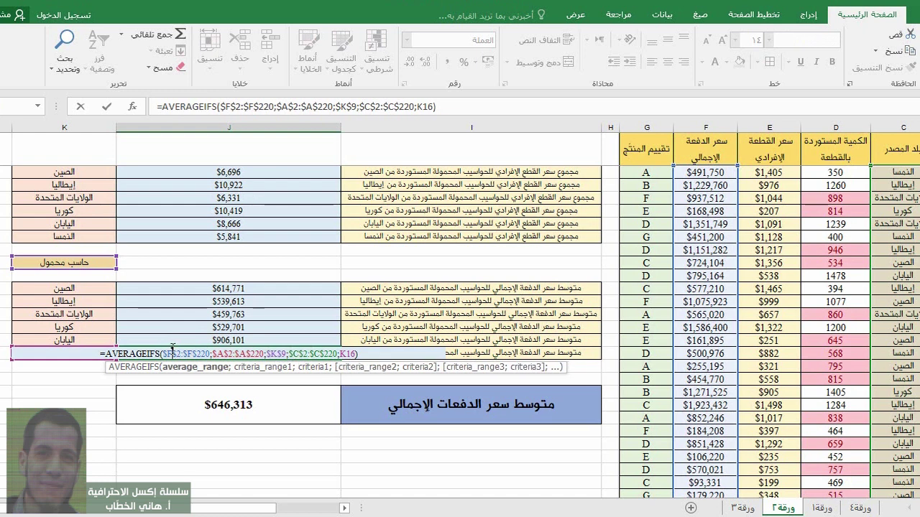
left_click_drag(245, 508, 348, 510)
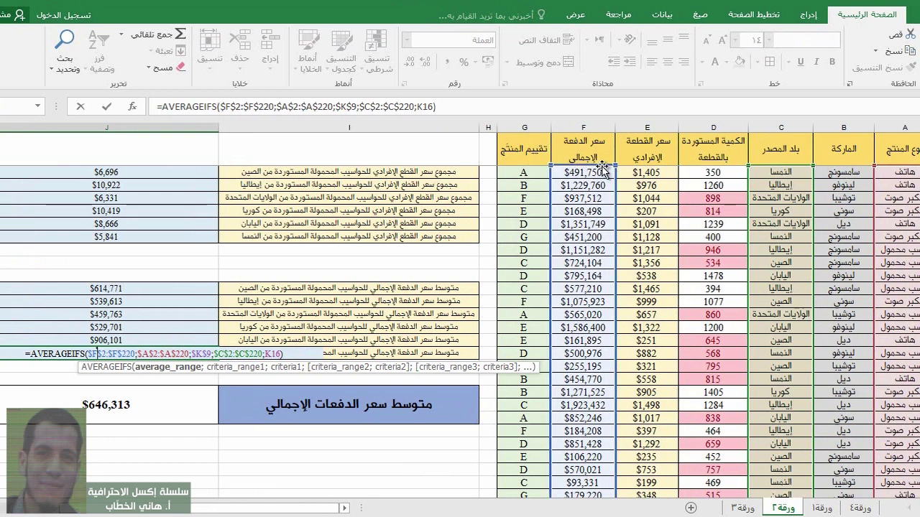
key("Return")
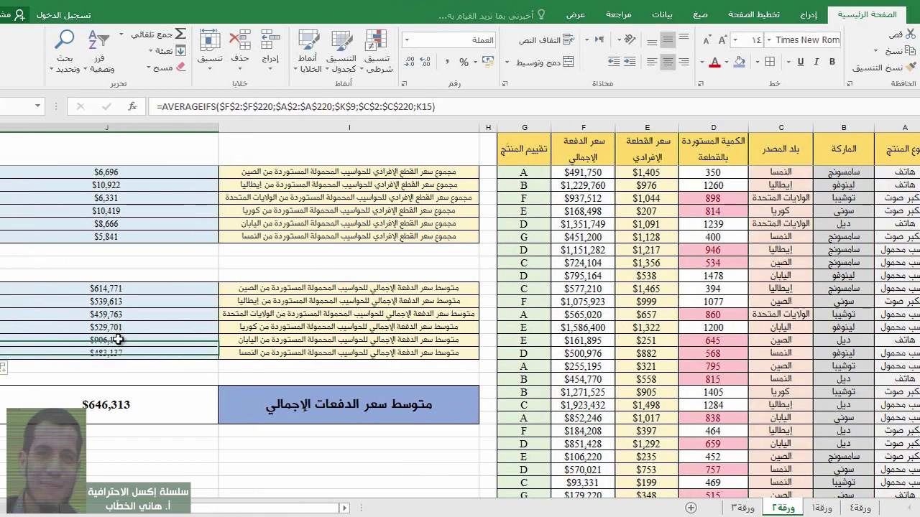
Compare the average range, criteria ranges and country criterion in the Japan formula with the source columns and criteria cells
double_click(117, 341)
left_click(148, 341)
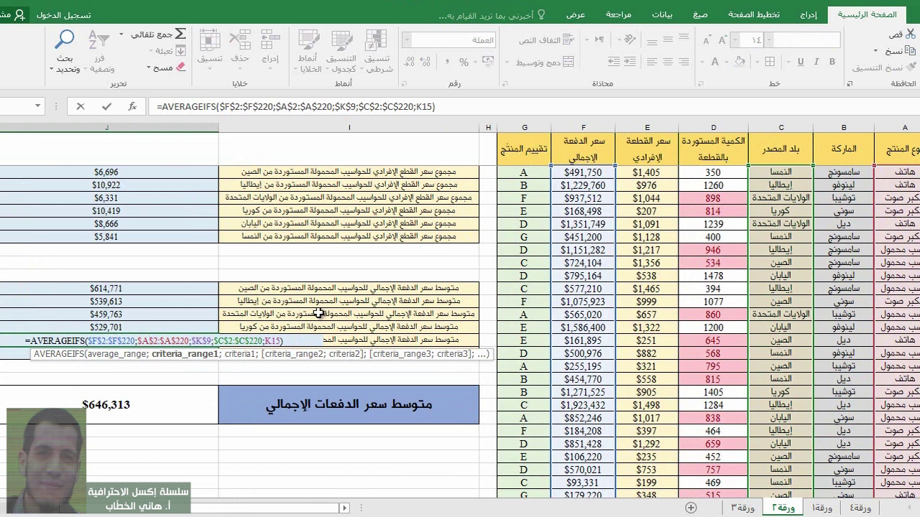
left_click(254, 340)
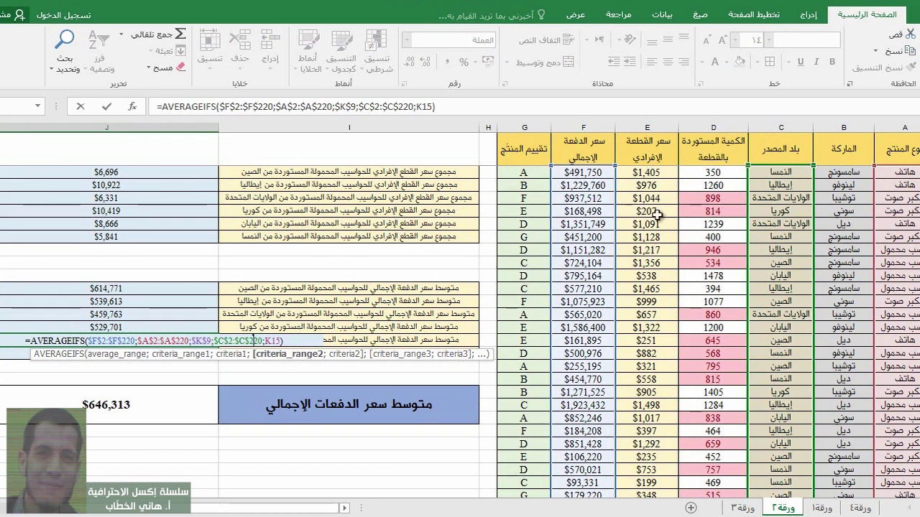
left_click_drag(138, 340, 189, 340)
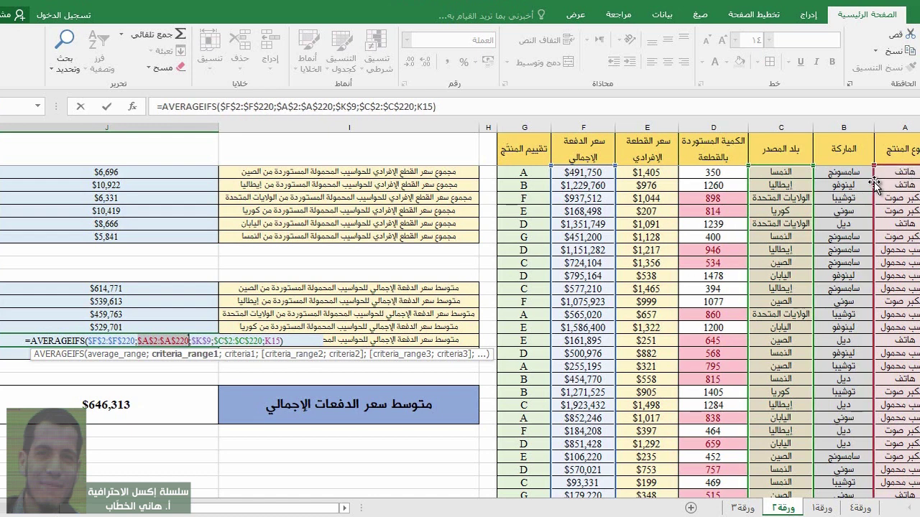
left_click(254, 341)
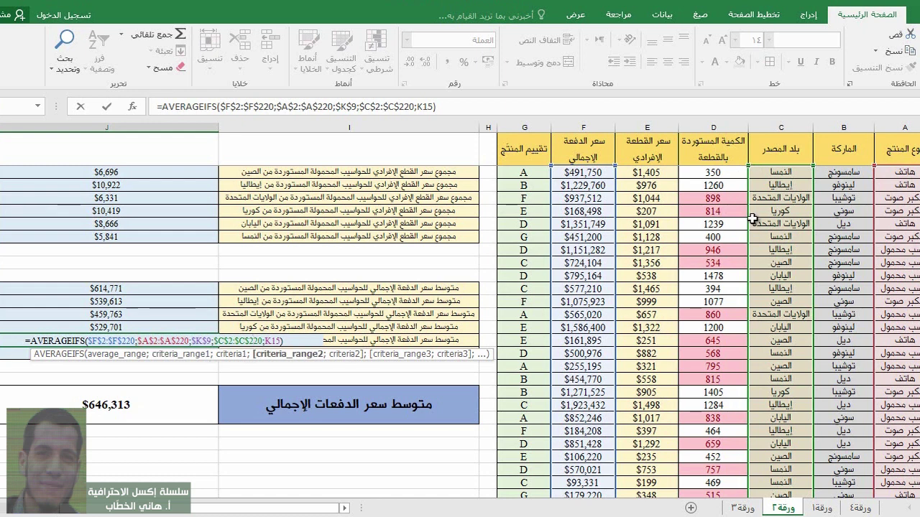
left_click(118, 341)
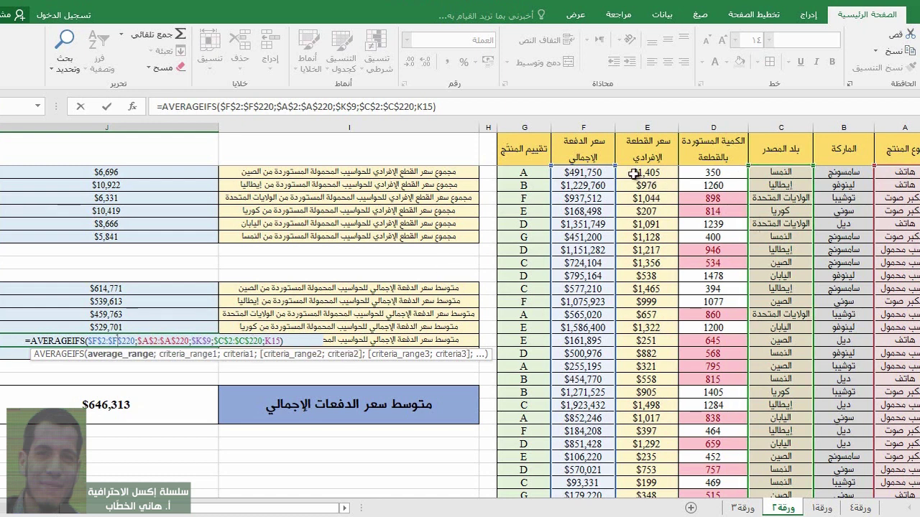
left_click(277, 341)
left_click_drag(277, 508, 258, 507)
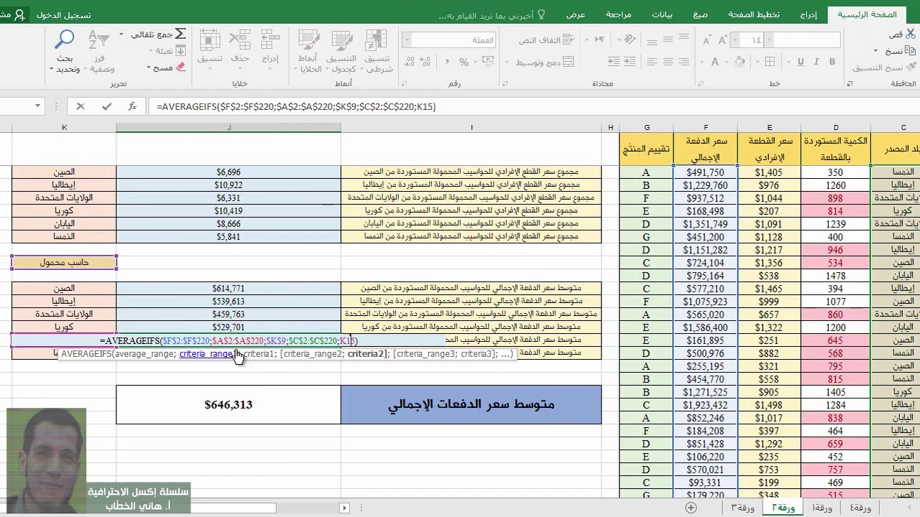
left_click(68, 288)
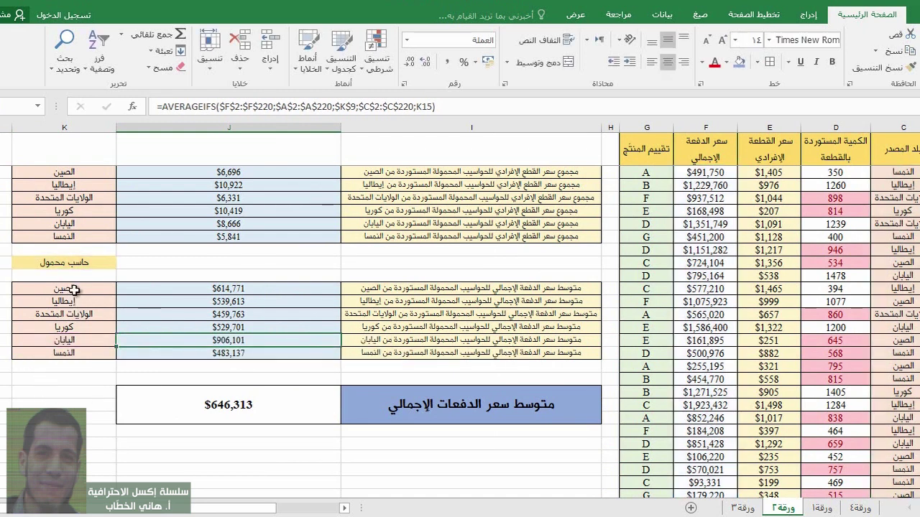
Clear the country criterion in the China formula, try L11 in its place, and re-enter K11
left_click(138, 289)
double_click(138, 290)
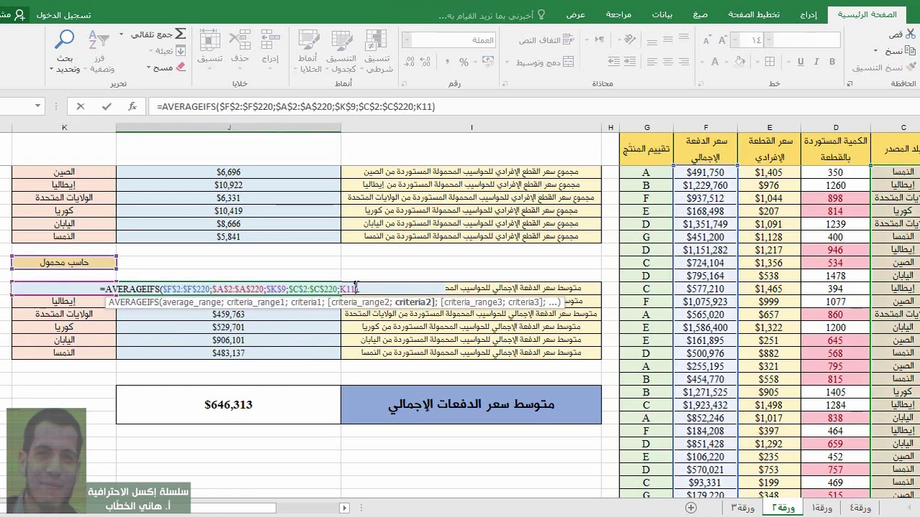
left_click_drag(356, 288, 340, 289)
key("BackSpace")
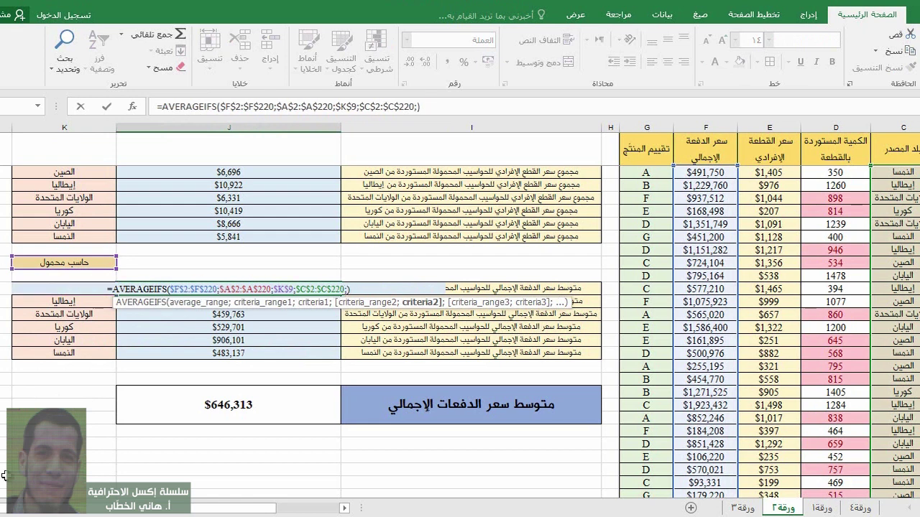
scroll(189, 286, "left", 4)
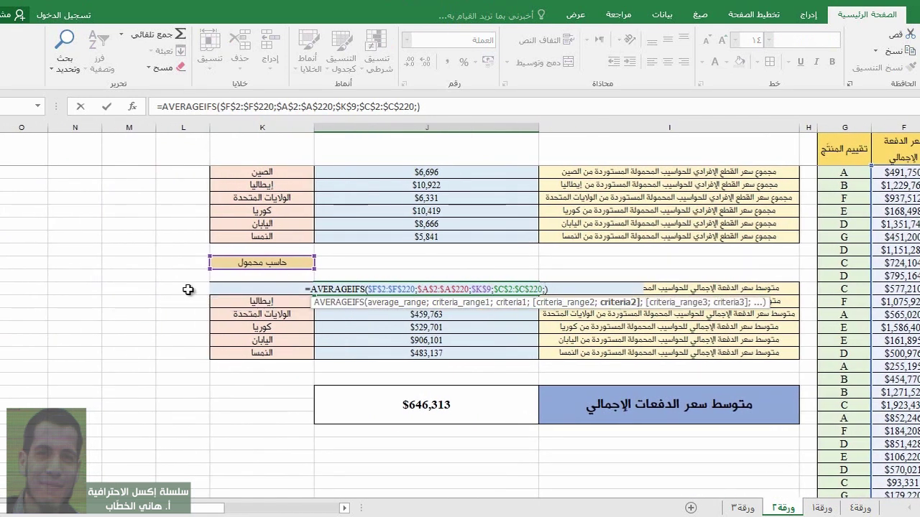
left_click(189, 287)
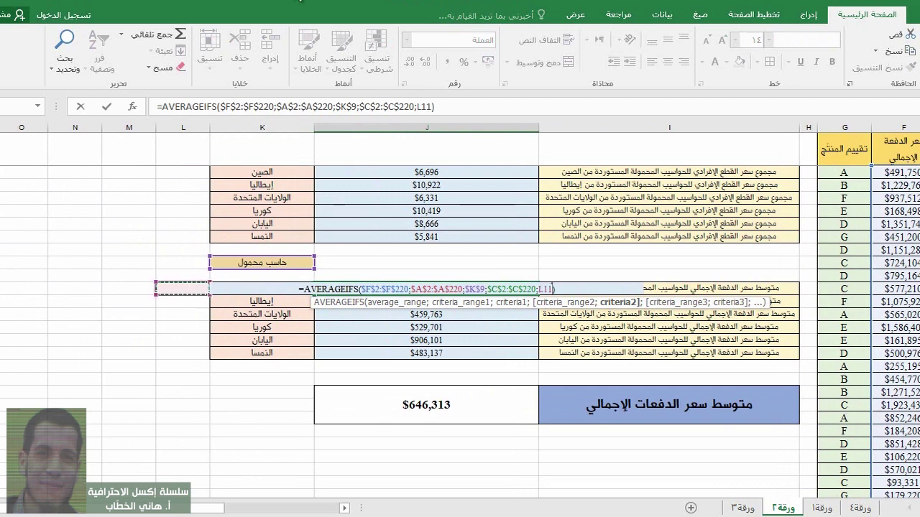
left_click(219, 288)
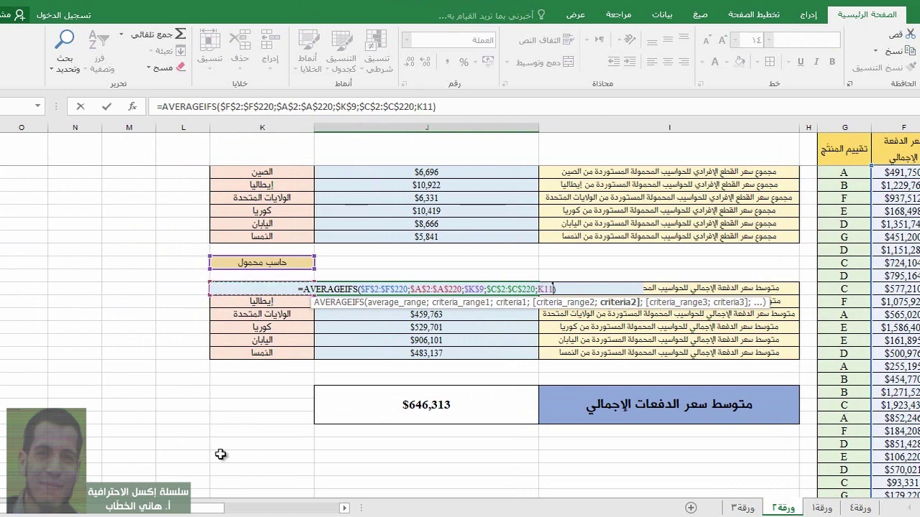
left_click(310, 510)
left_click(315, 511)
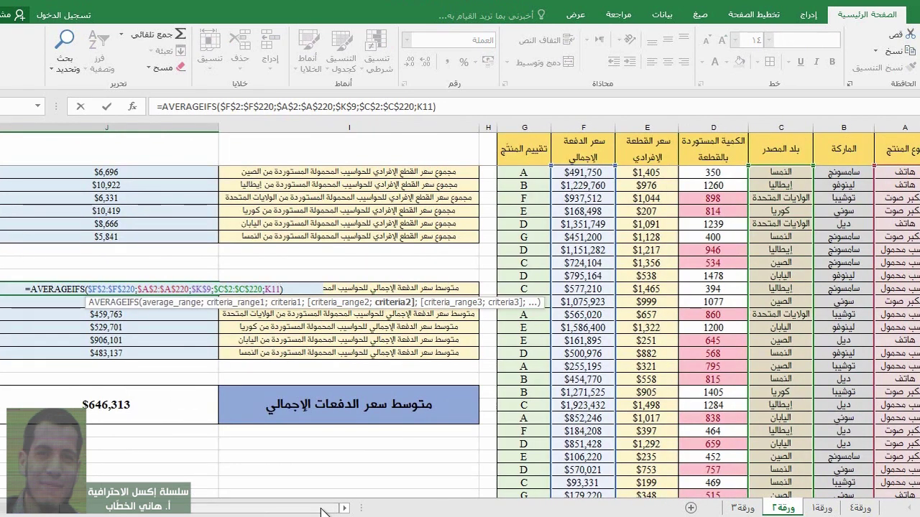
key("Return")
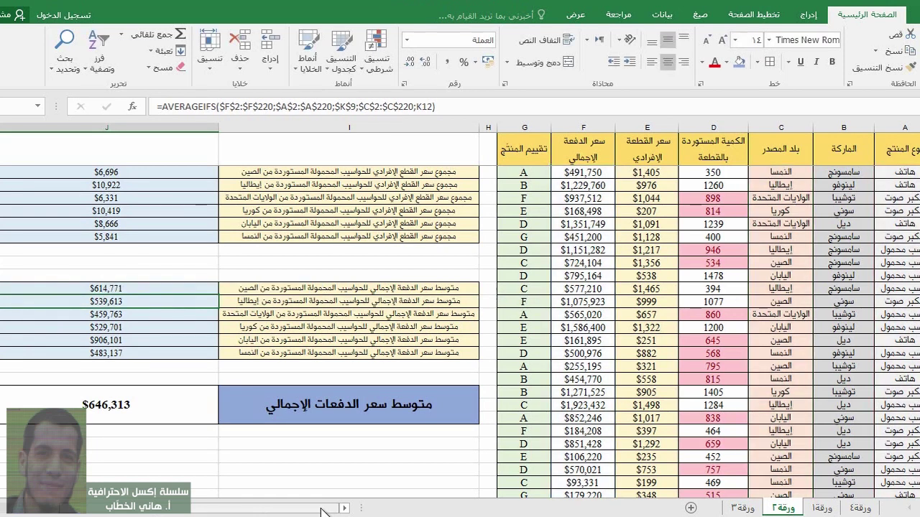
Review the six laptop averages by country and the China formula without changing them
left_click_drag(157, 287, 155, 354)
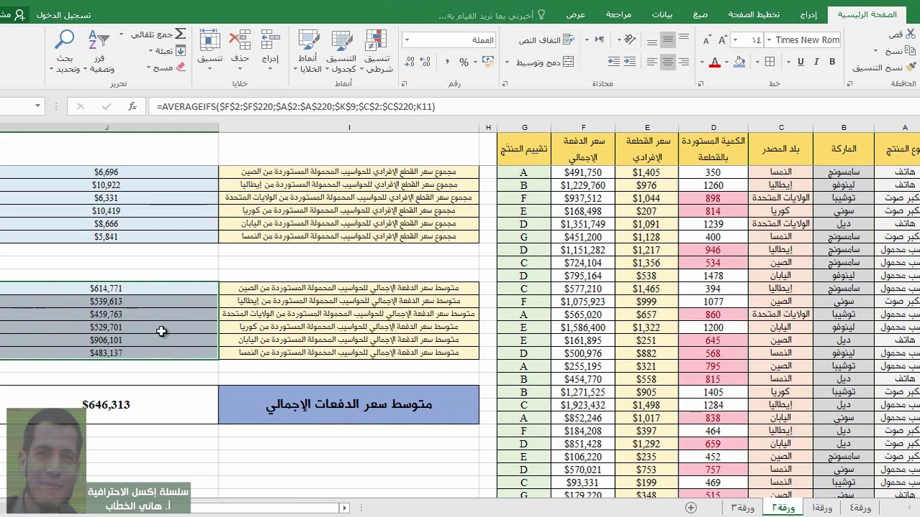
double_click(185, 288)
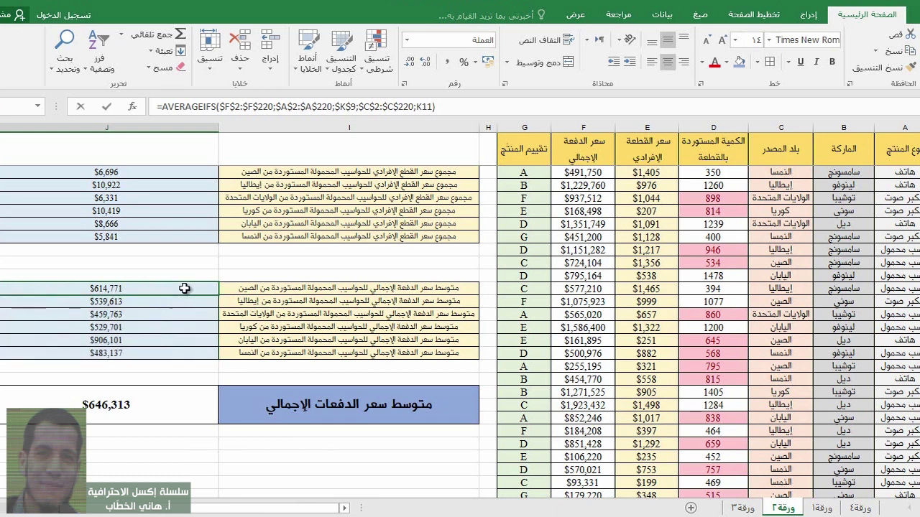
key("Escape")
Merge four rows in column I below the overall average label and enter "حساب متوسط الدفعة الإجمالي لمكبرات الصوت المستوردة من الولايات المتحدة"
left_click_drag(392, 444, 391, 483)
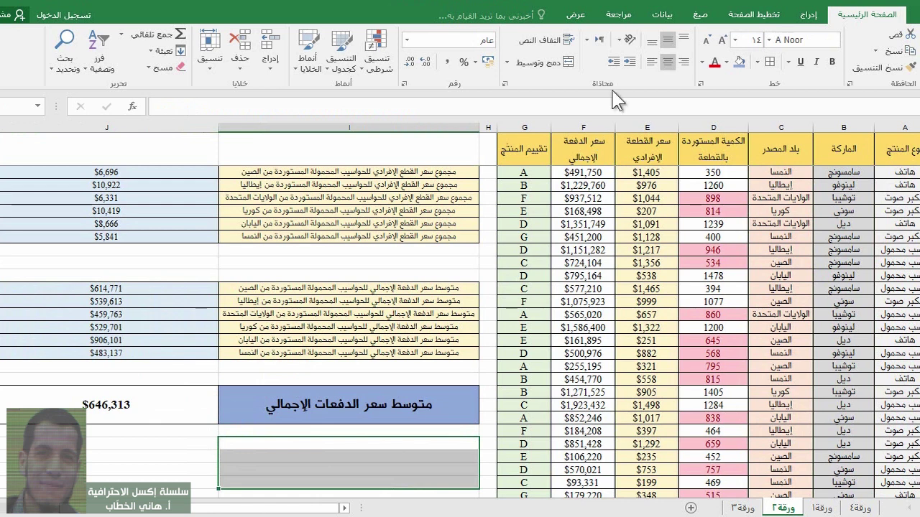
left_click(535, 63)
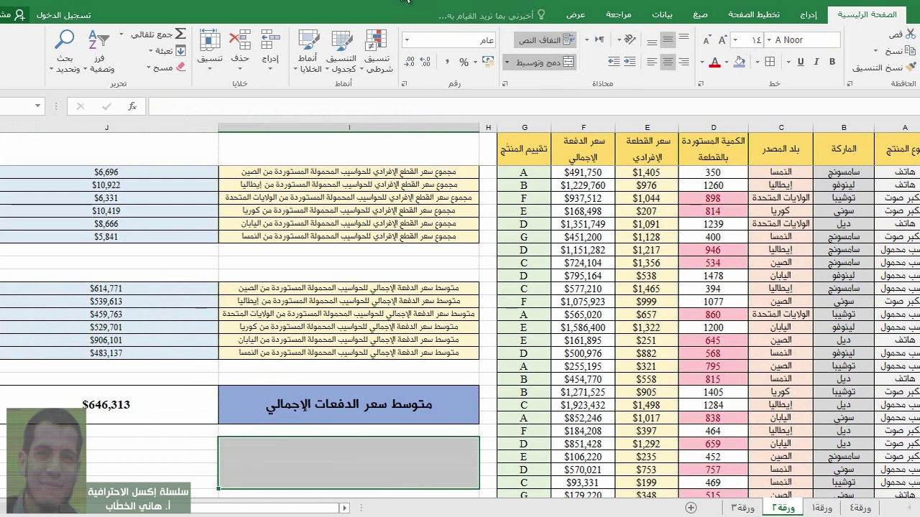
type("حسب")
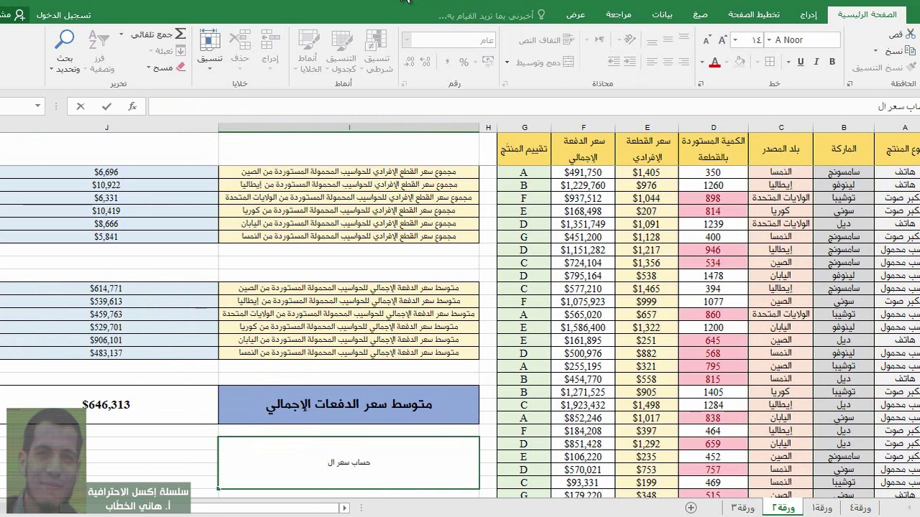
type(" متو")
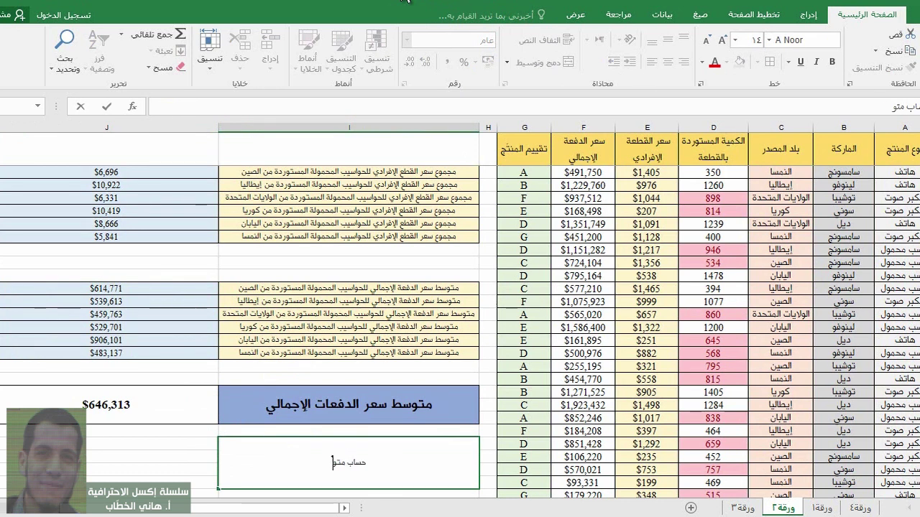
type("يط الد")
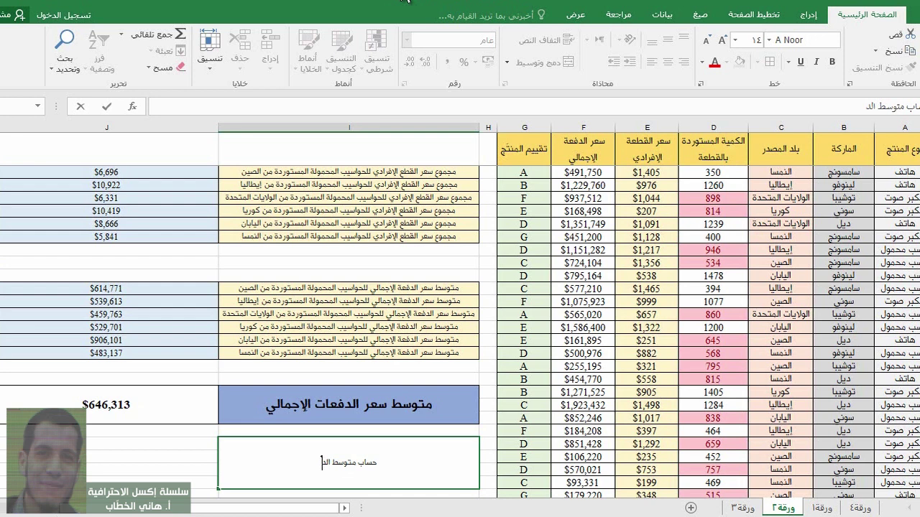
type("فعة الإجمالي لمكبرات الصوت المستوردة من ال")
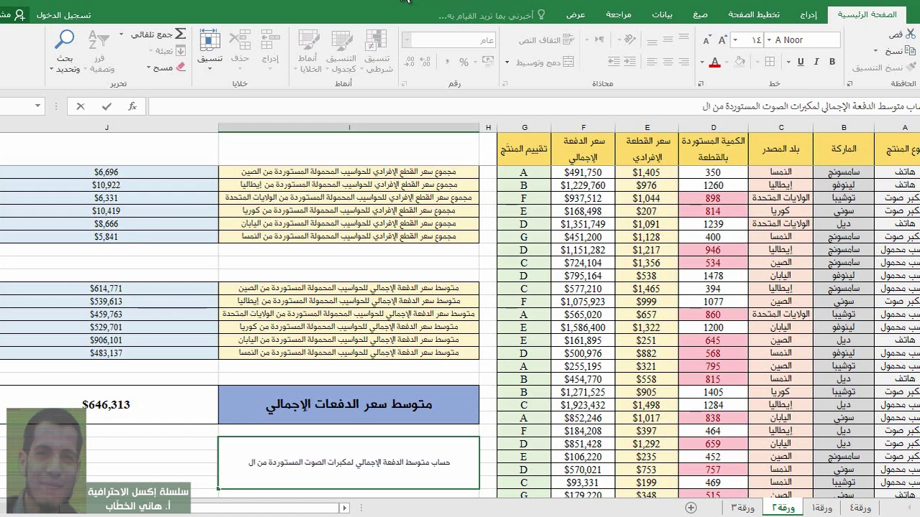
type("ولايات المتحدة")
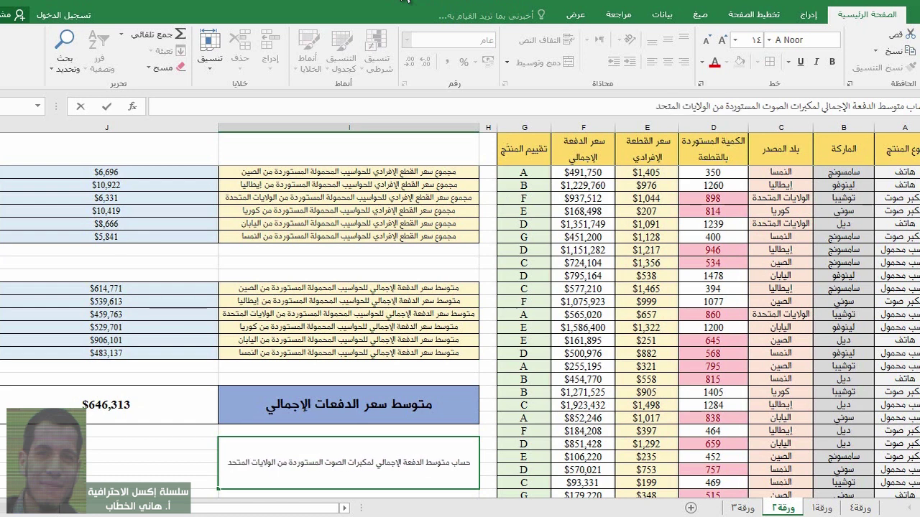
Complete the speaker label with the price condition "بحيث سعر القطعة الإفرادي أكبر من 1000"
type(" يحب")
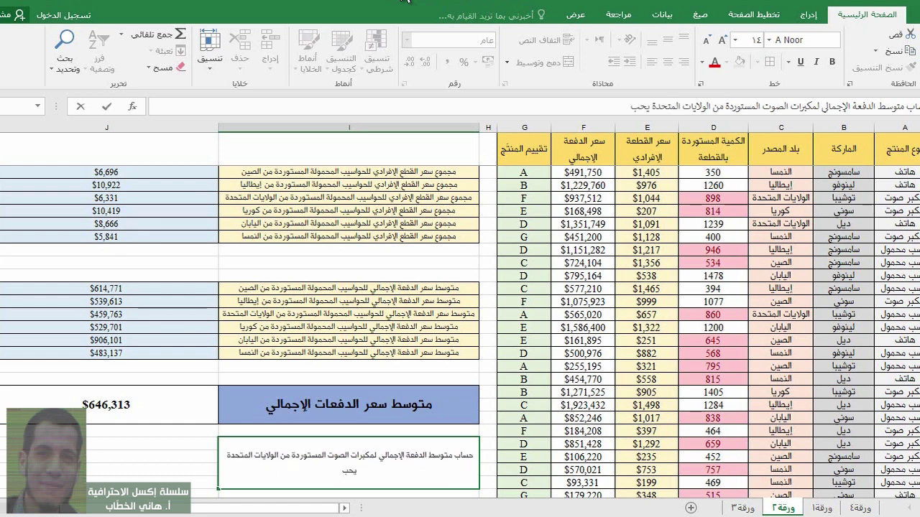
key("BackSpace")
key("BackSpace")
key("BackSpace")
type("بحيث سعر القطعة الإ")
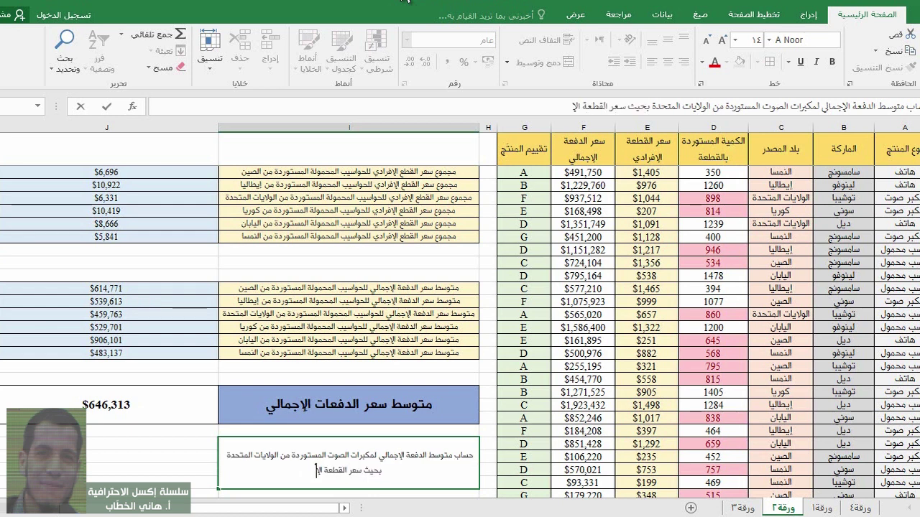
type("فرادي أكبر م")
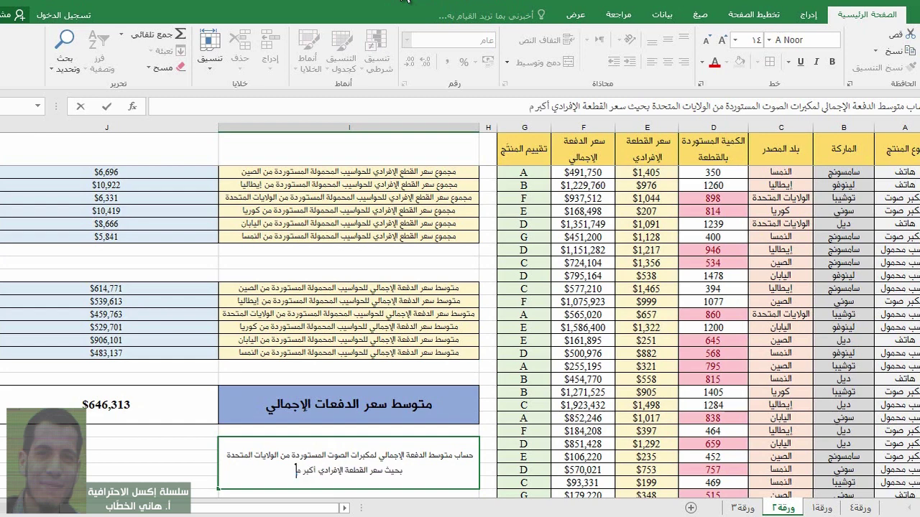
type("ن 1000")
key("Return")
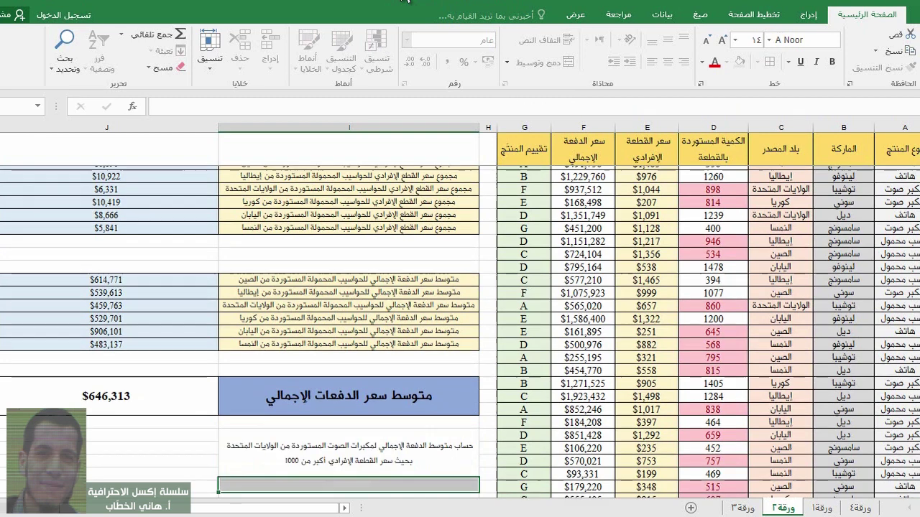
Merge the matching four-row result block in column J beside the speaker label
left_click(140, 438)
left_click(158, 472, "shift")
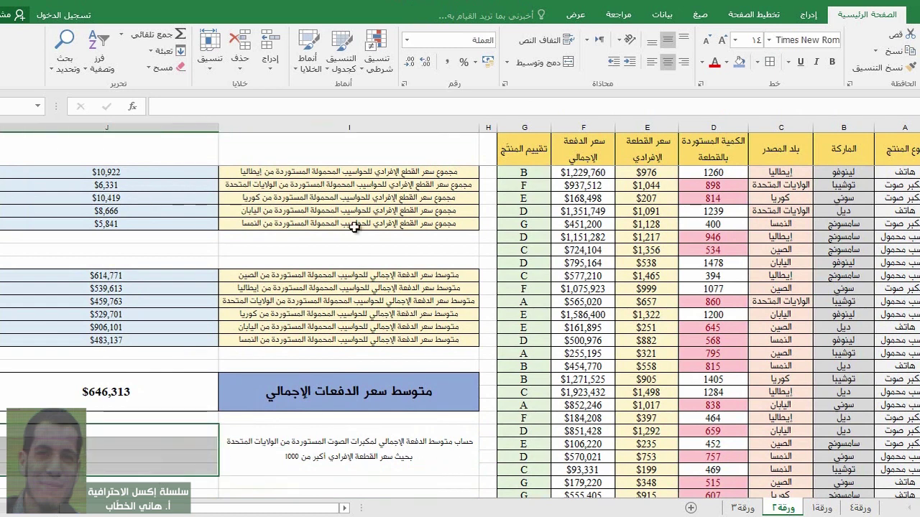
left_click(552, 59)
Format the speaker label with font size 18, a blue fill and non-bold text
key("Right")
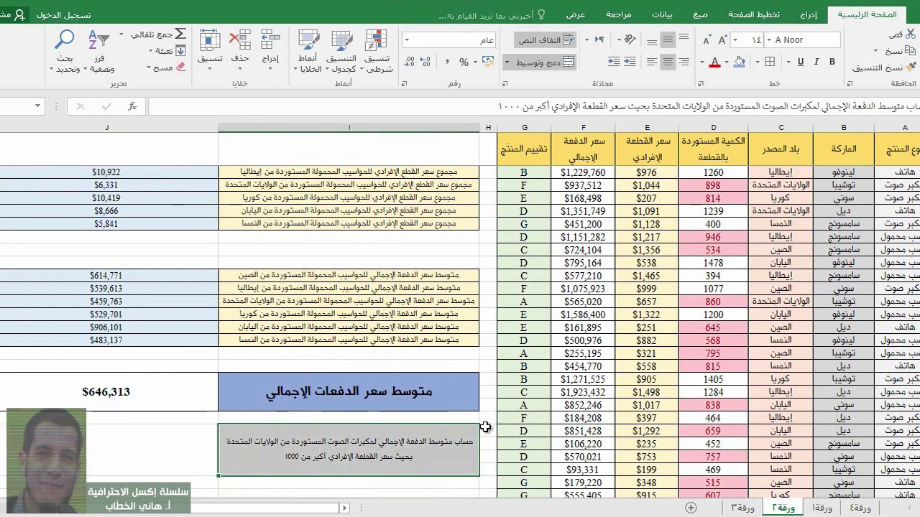
left_click(723, 41)
left_click(723, 41)
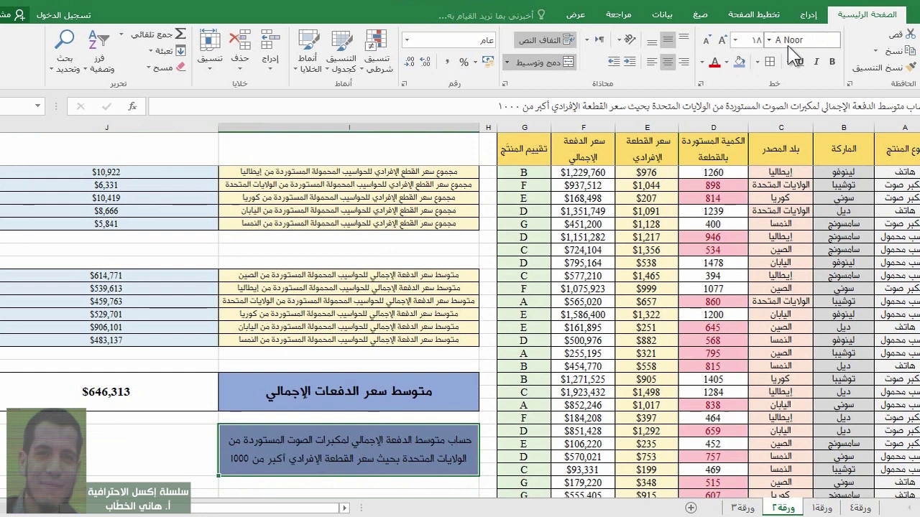
key("ctrl+b")
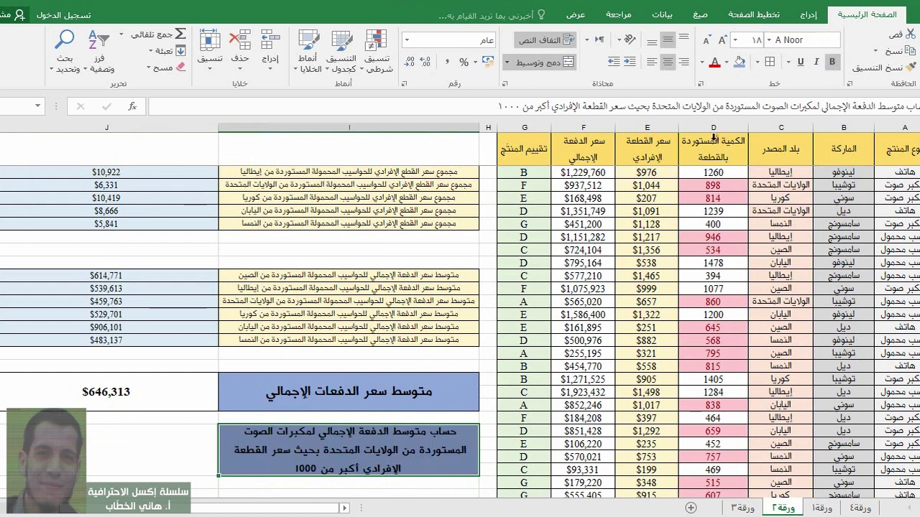
left_click(833, 62)
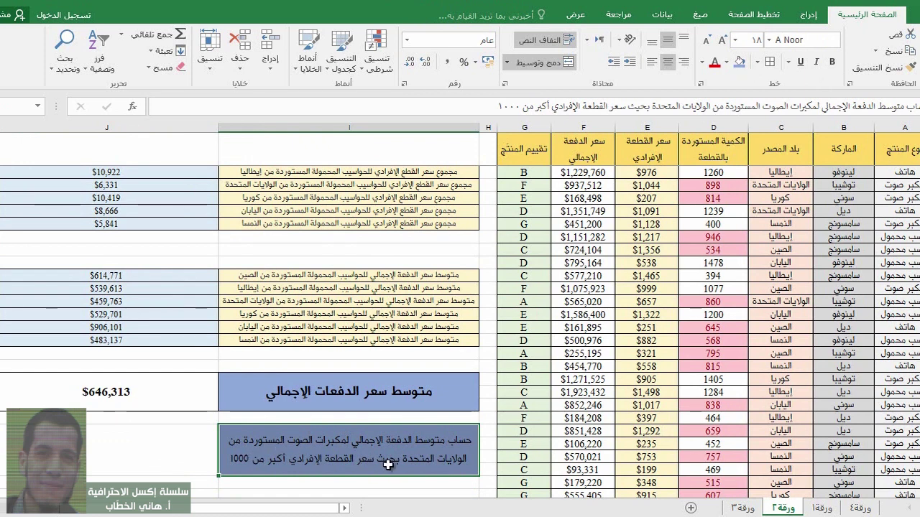
Apply borders to the speaker label and its adjoining merged result cell
left_click(193, 455)
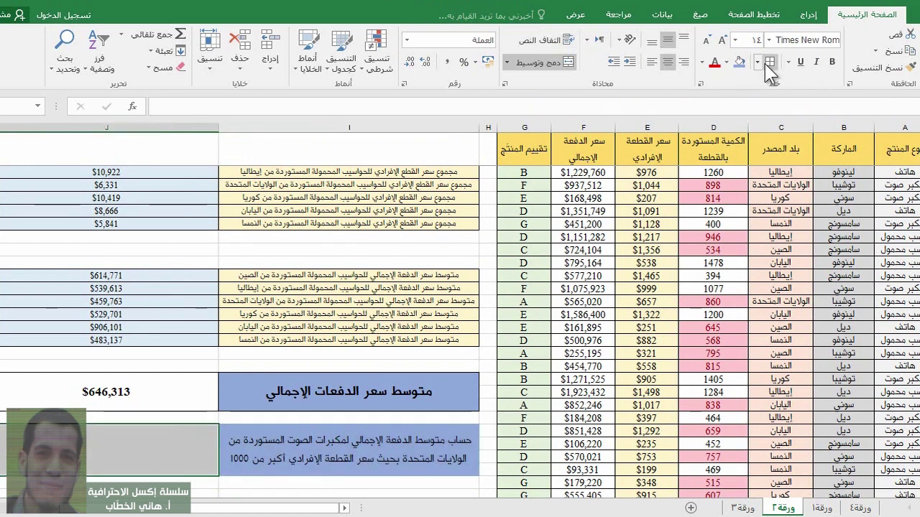
left_click(301, 457)
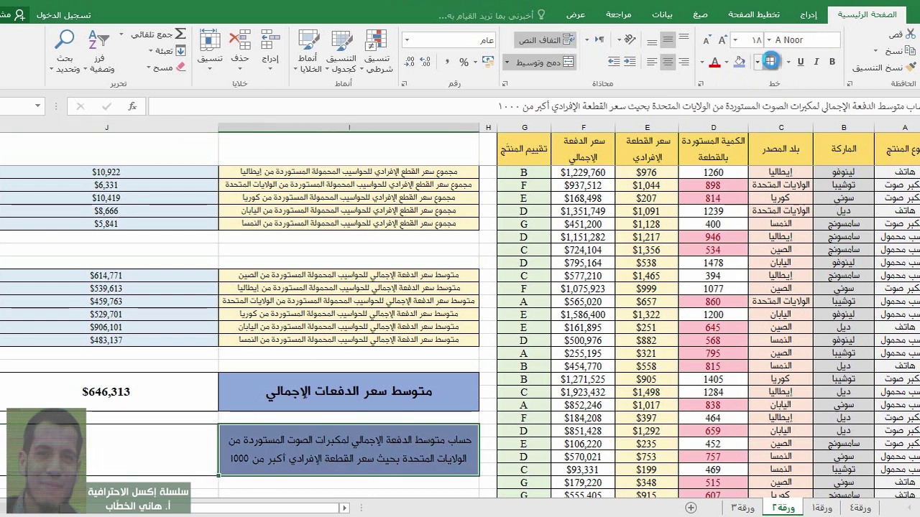
left_click(161, 442)
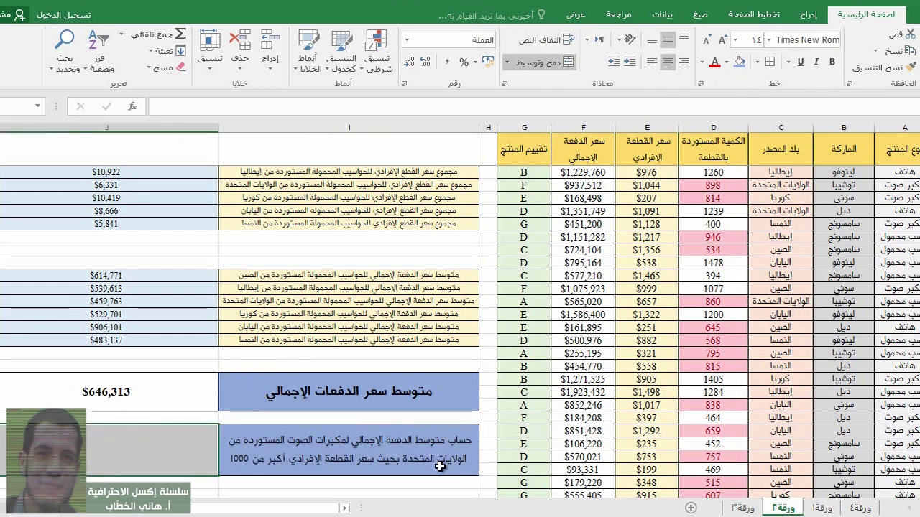
Examine the three criteria in the speaker label: product type, source country and unit price above 1000
left_click(395, 456)
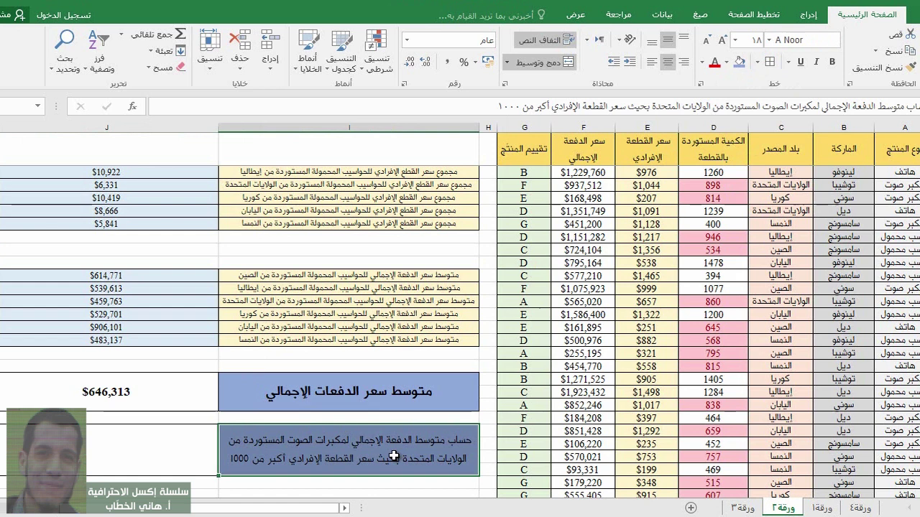
double_click(394, 457)
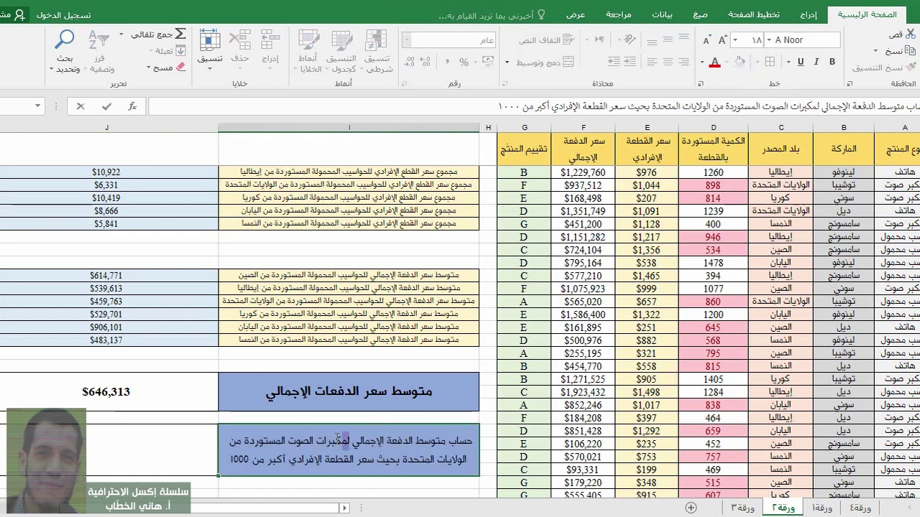
left_click_drag(337, 438, 289, 441)
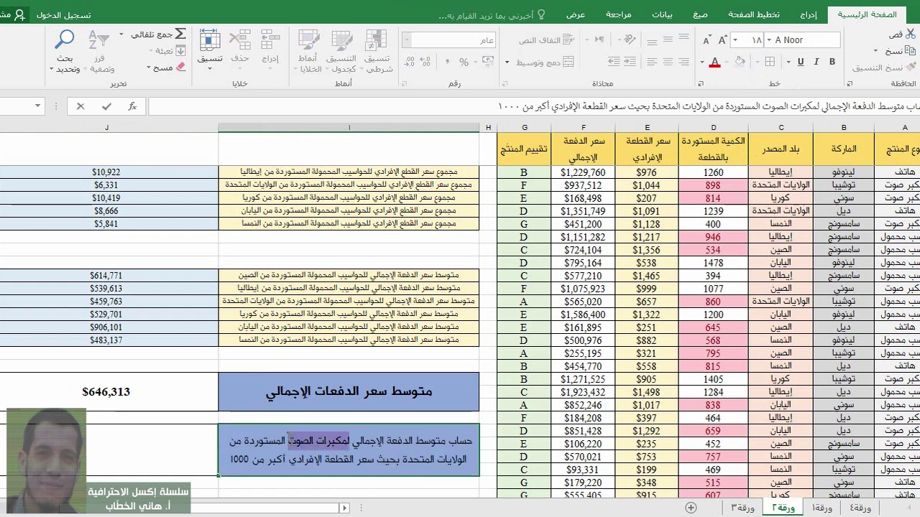
left_click_drag(468, 460, 399, 460)
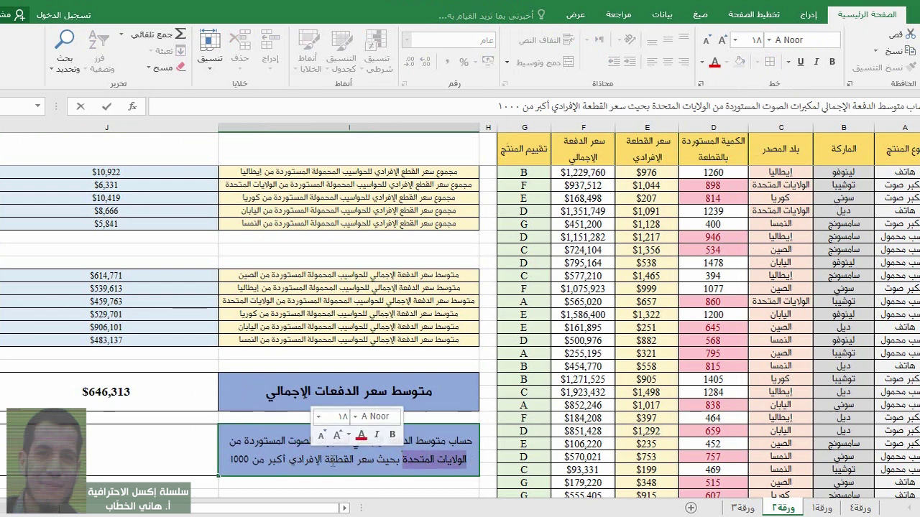
left_click_drag(373, 460, 219, 455)
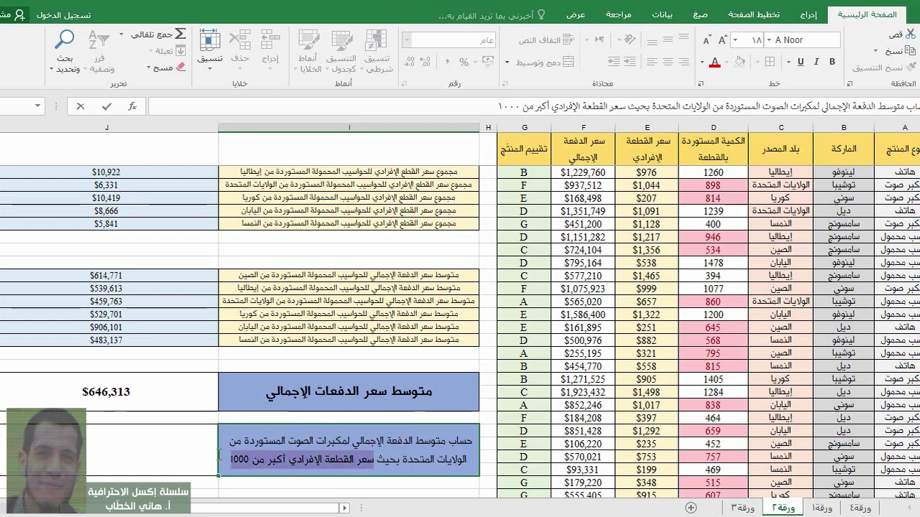
Start an AVERAGEIFS formula in the merged cell beside the speaker label, with F3:F220 as the average range
left_click(172, 457)
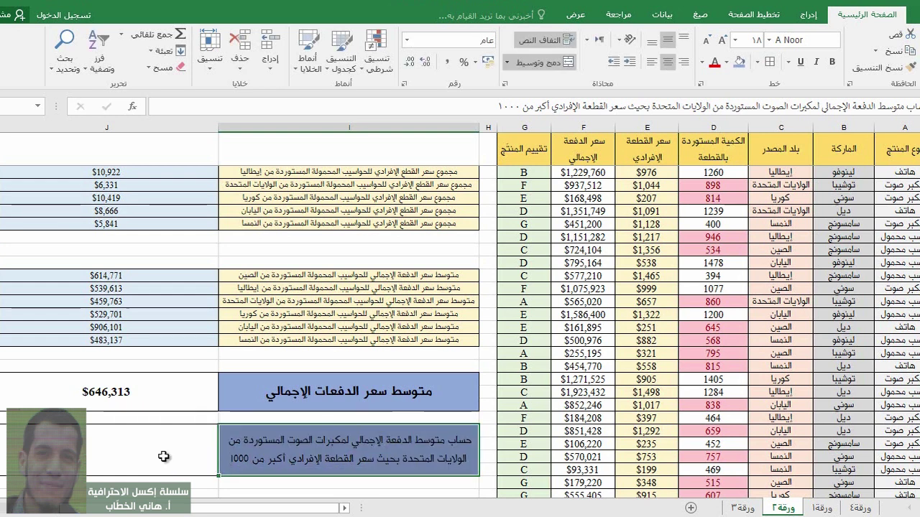
type("=")
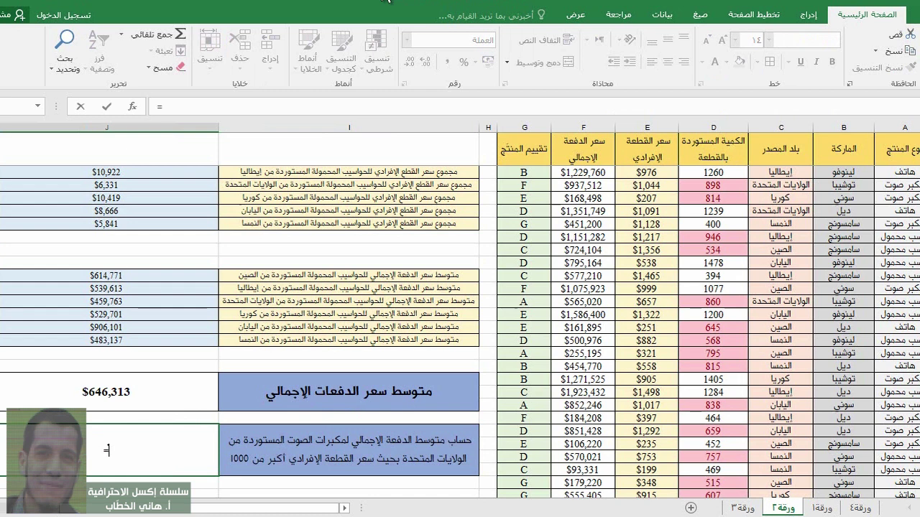
type("شaver")
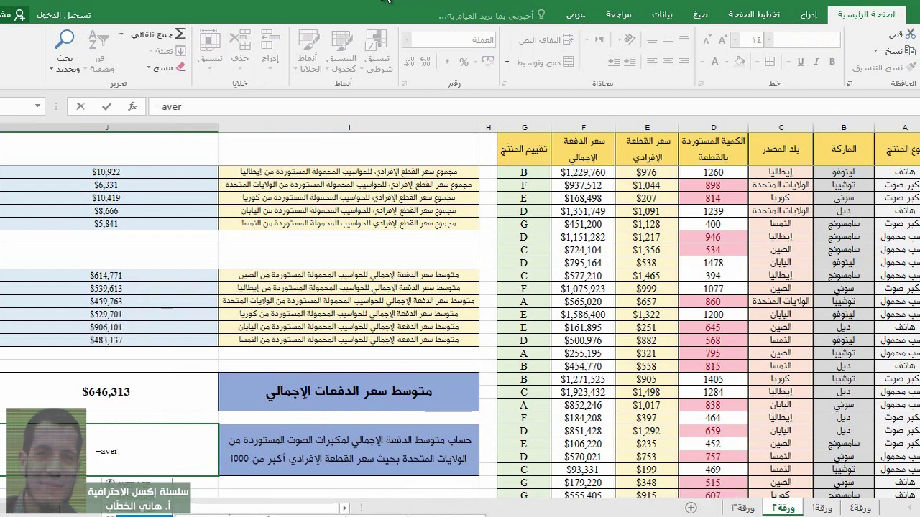
key("Down")
key("Down")
key("Down")
key("Tab")
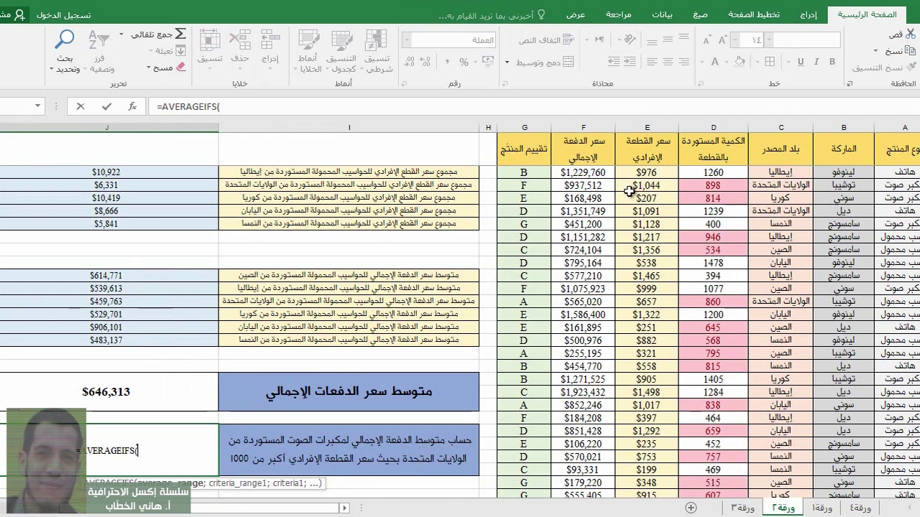
left_click(602, 174)
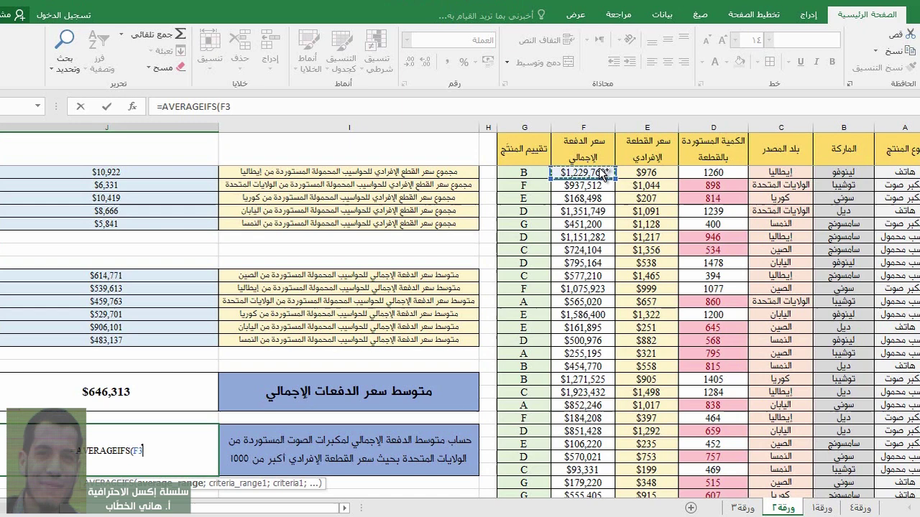
key("ctrl+shift+Down")
scroll(599, 165, "up", 15)
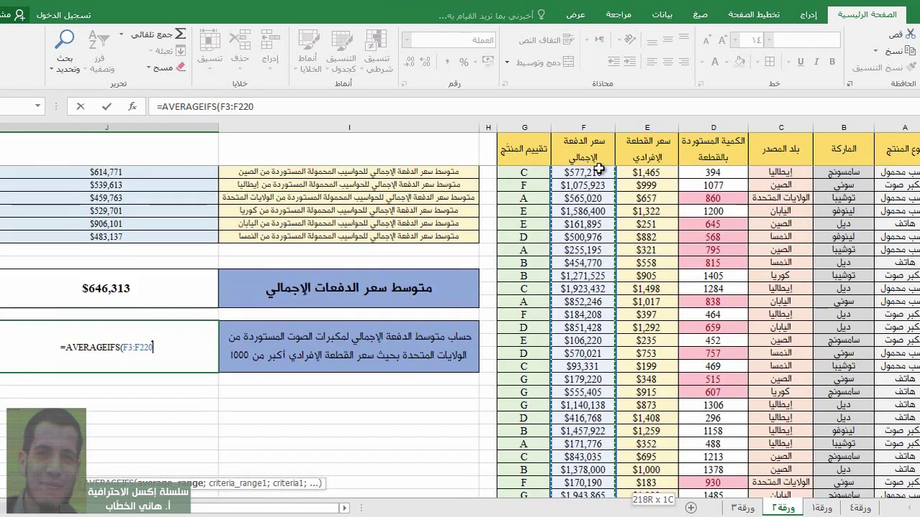
type(";")
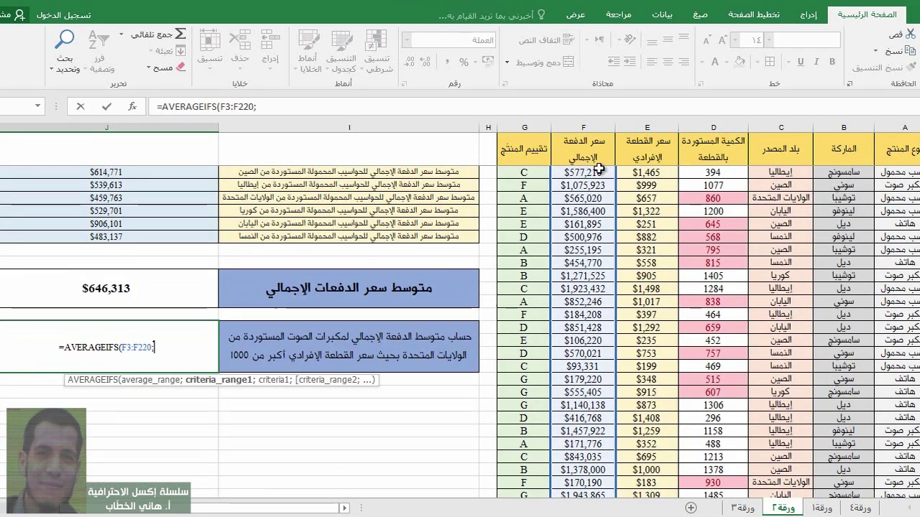
Add the product type range A2:A220 with the criterion "مكبر صوت" to the AVERAGEIFS formula
left_click(900, 173)
scroll(904, 171, "up", 3)
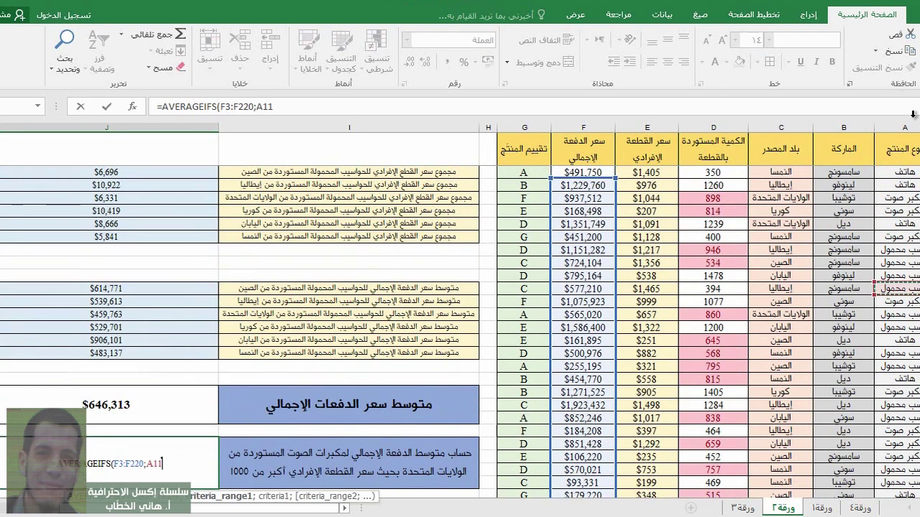
left_click(904, 171)
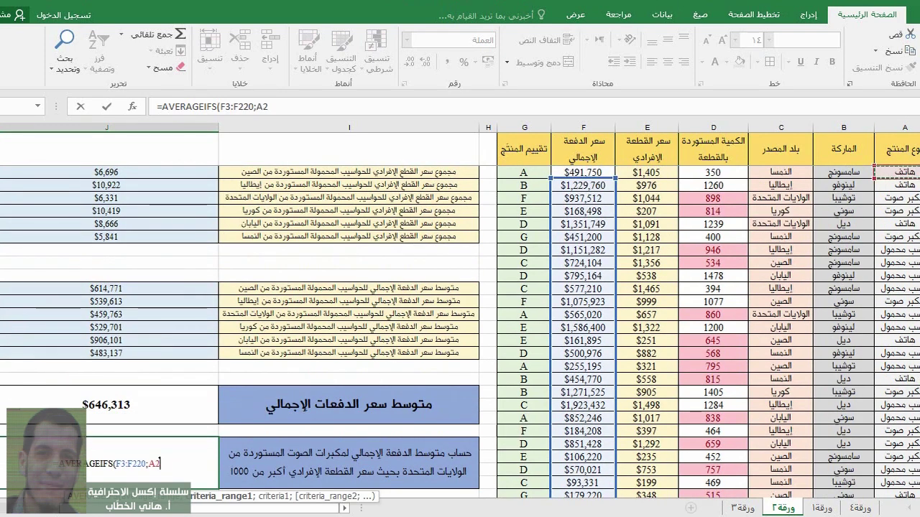
key("ctrl+shift+Down")
key("ctrl+BackSpace")
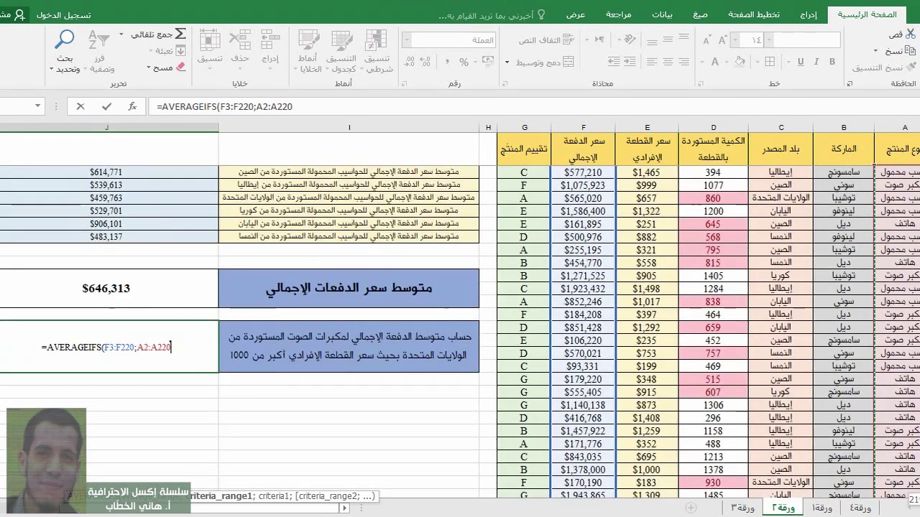
type(";\"")
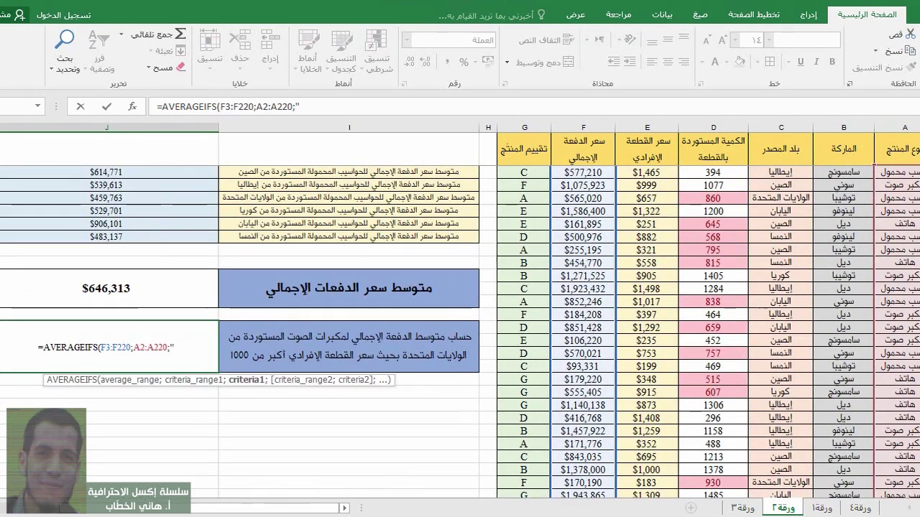
type("مكبر صوت\"")
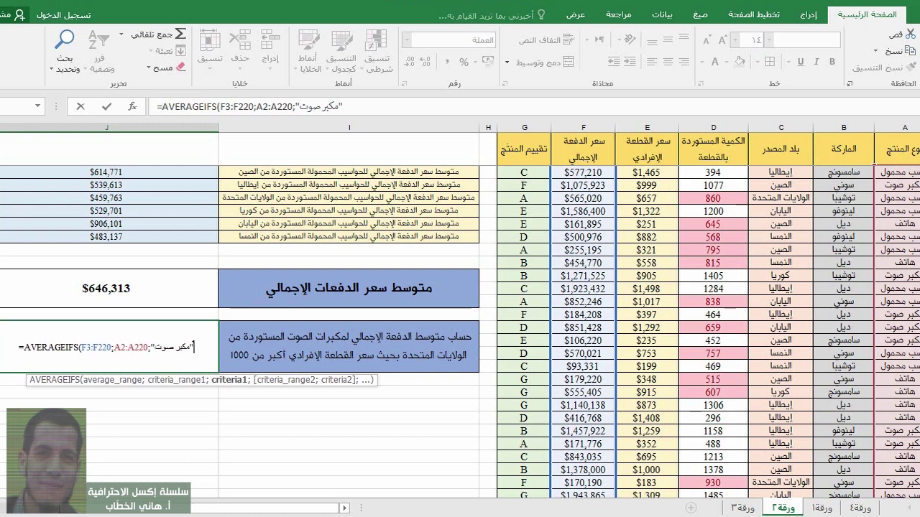
Add the source country range C2:C220 with the criterion "الولايات المتحدة" as the second condition of the formula
type(";")
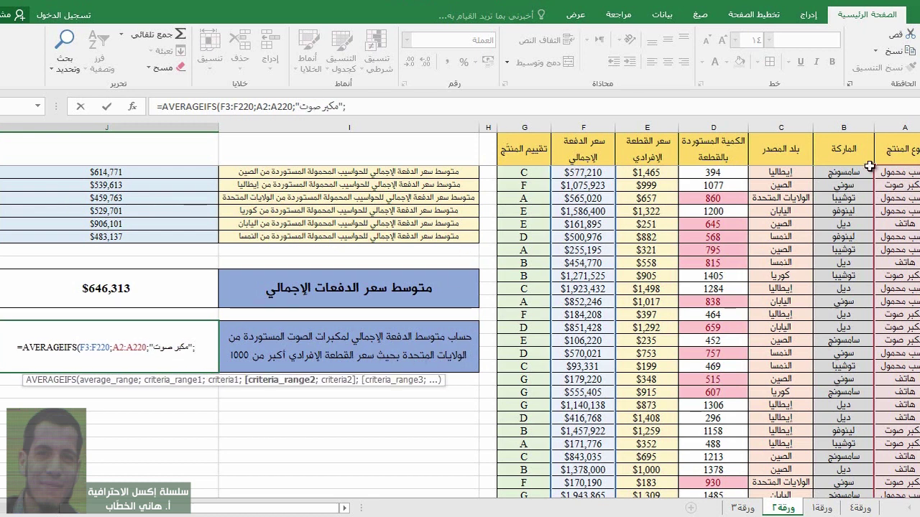
left_click(772, 173)
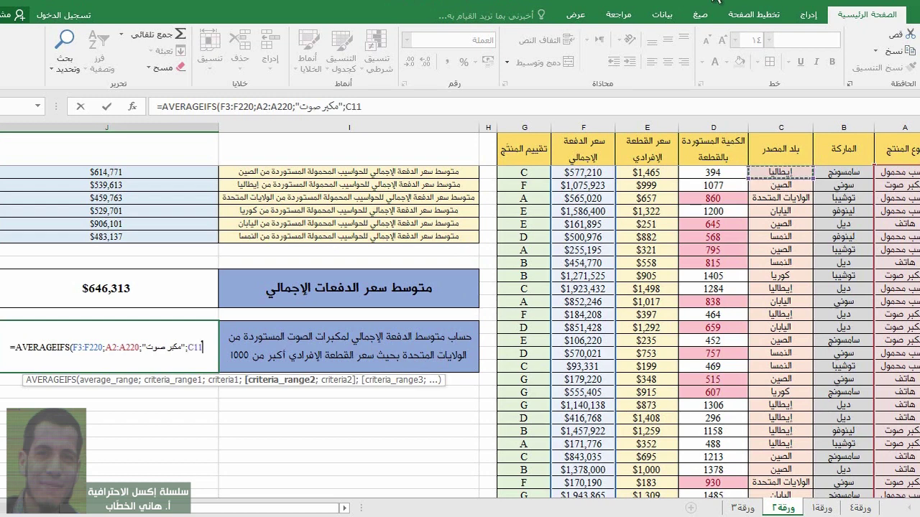
scroll(783, 173, "up", 3)
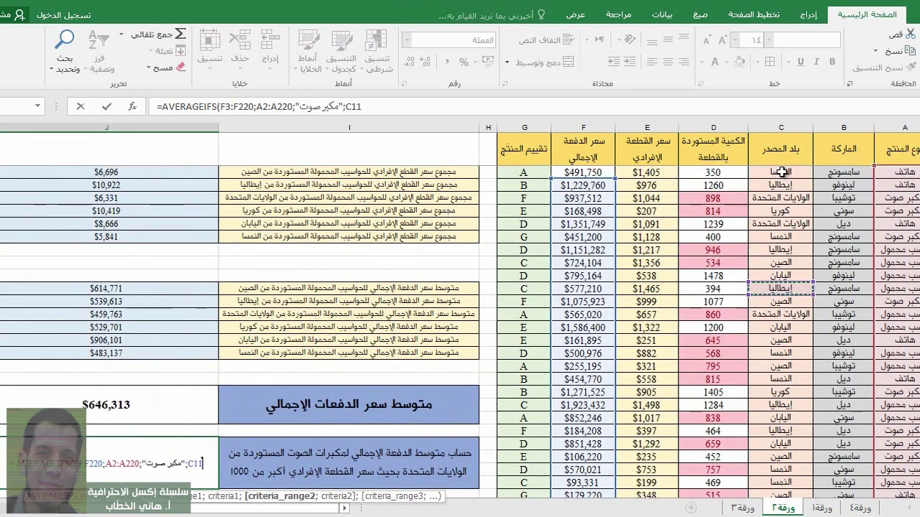
left_click(782, 172)
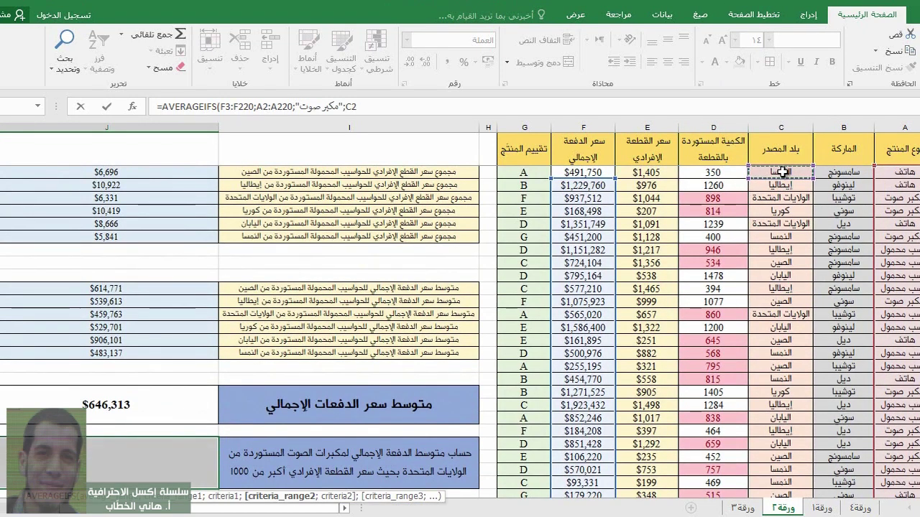
key("ctrl+shift+Down")
type(";")
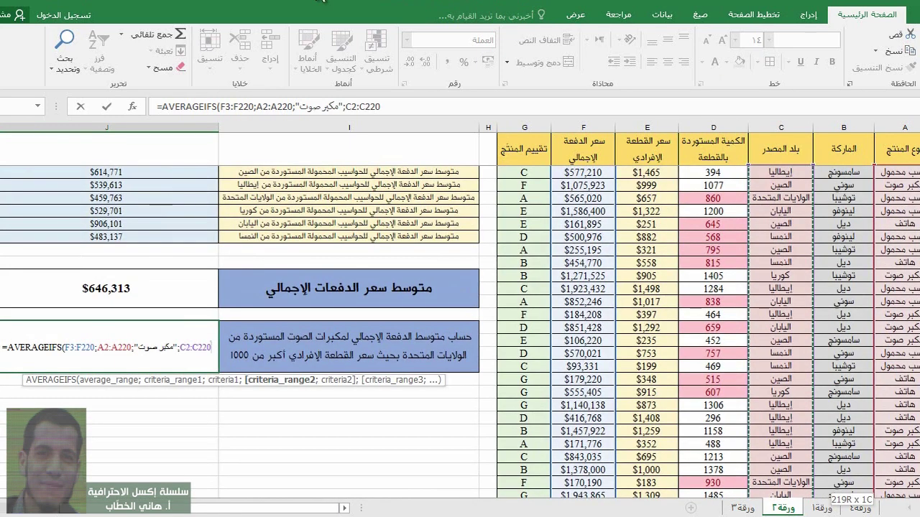
type("\"")
type("ال")
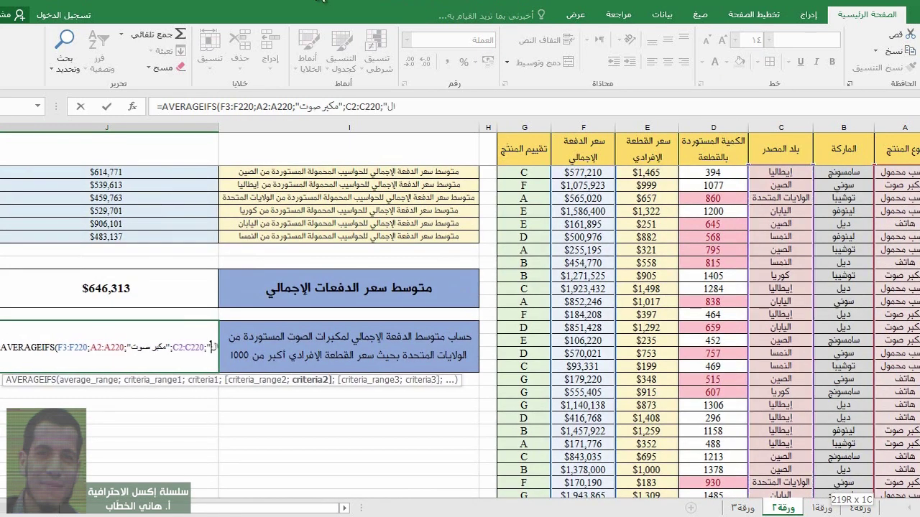
type("ولايا")
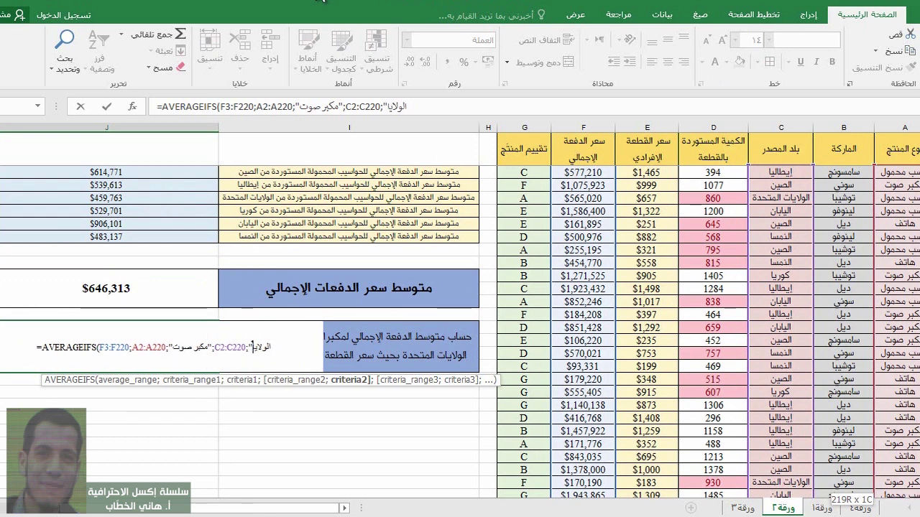
type("ت المتحدة\"")
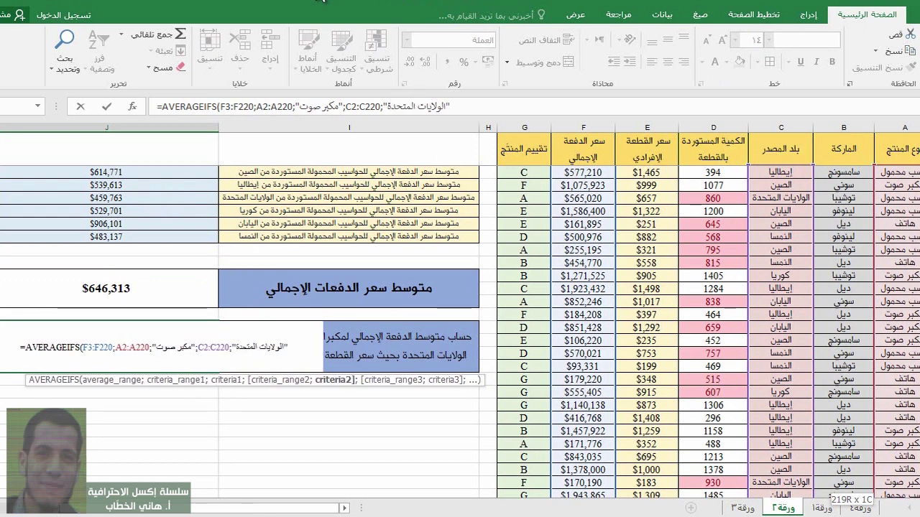
Extend the average range to F2:F220 and try to enter the formula with unit price cell E2 as the third criteria range
type(";")
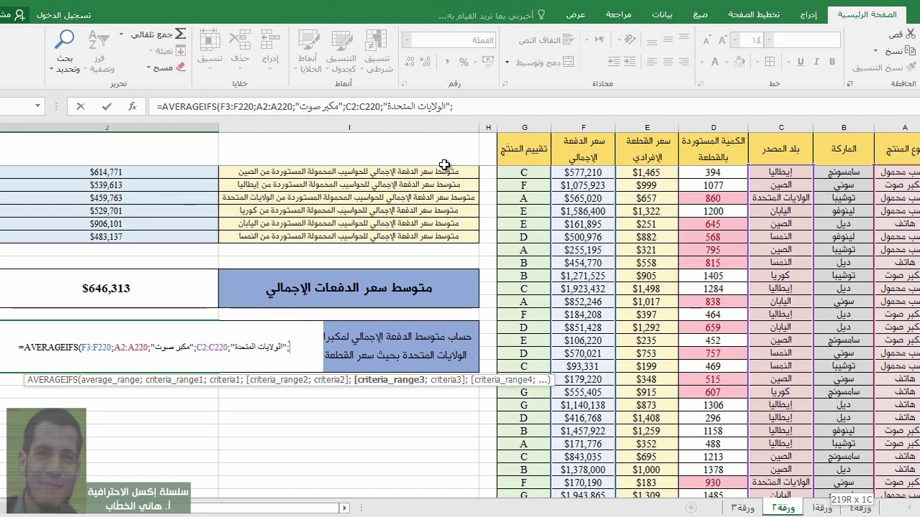
left_click(650, 171)
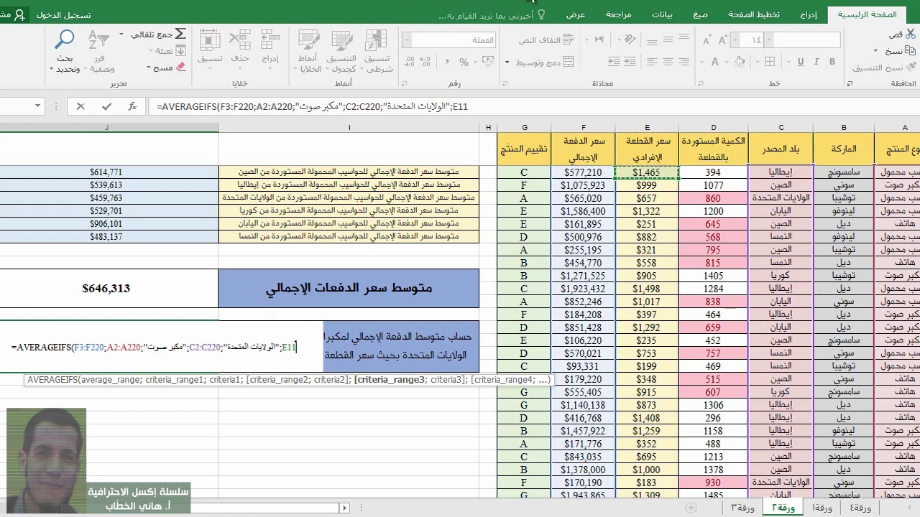
scroll(638, 172, "up", 3)
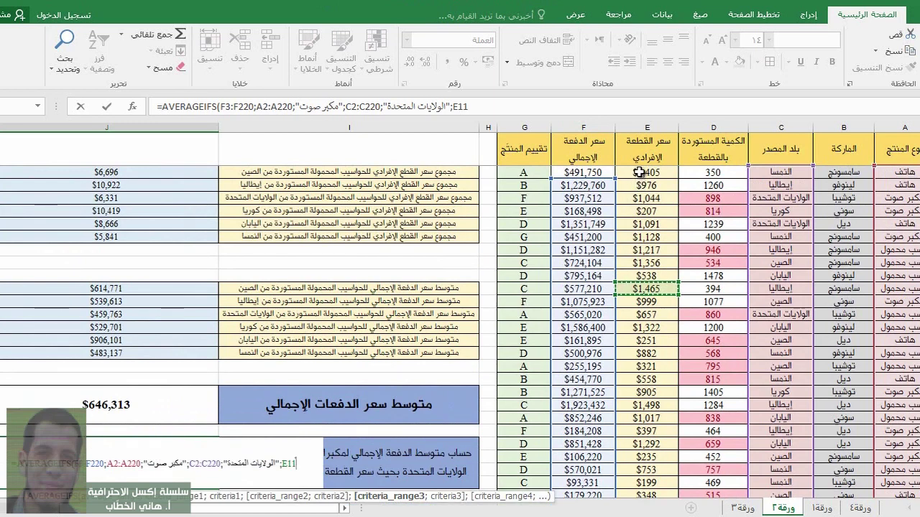
left_click(638, 172)
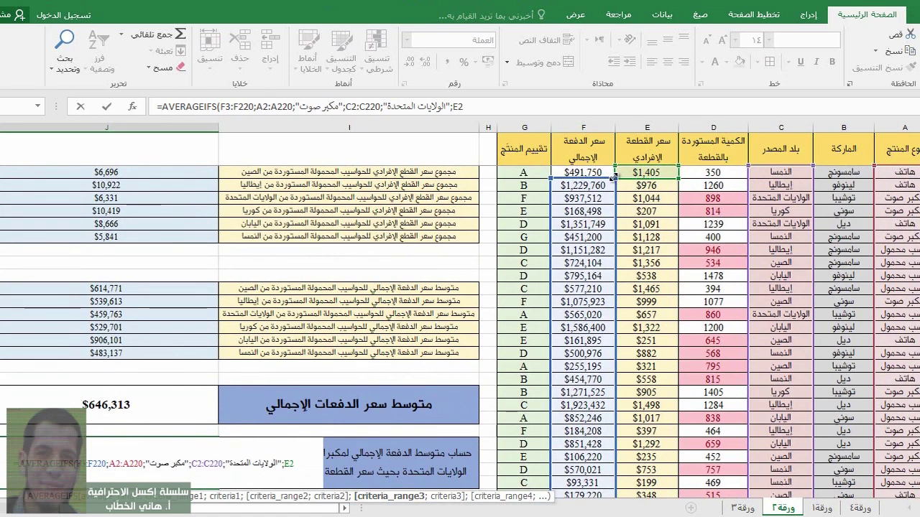
left_click_drag(613, 171, 613, 170)
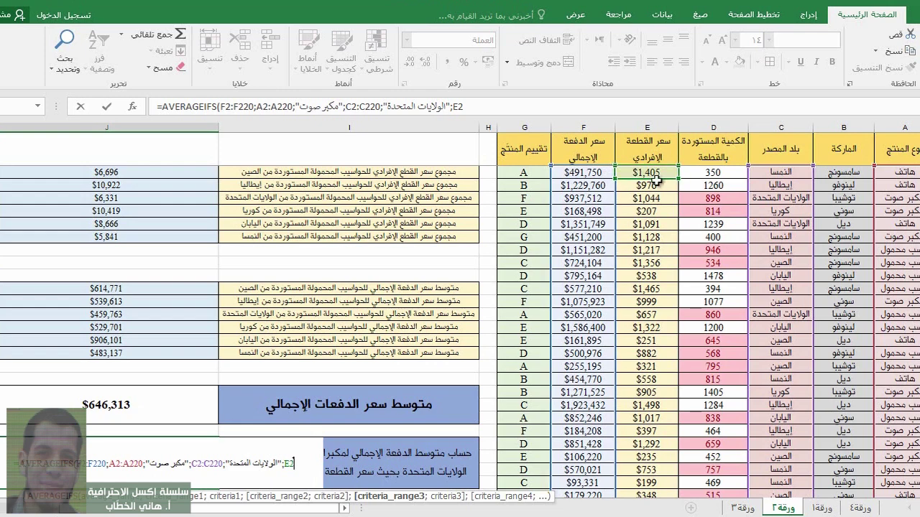
key("Return")
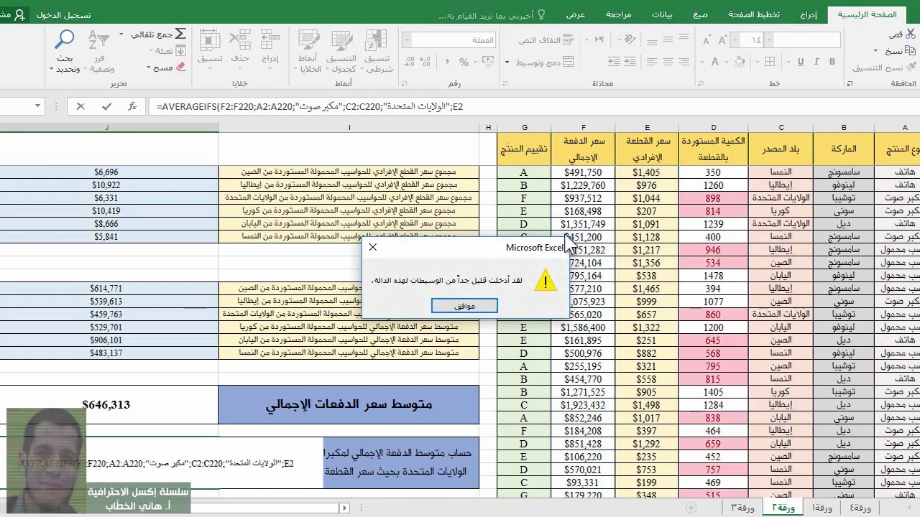
left_click(468, 300)
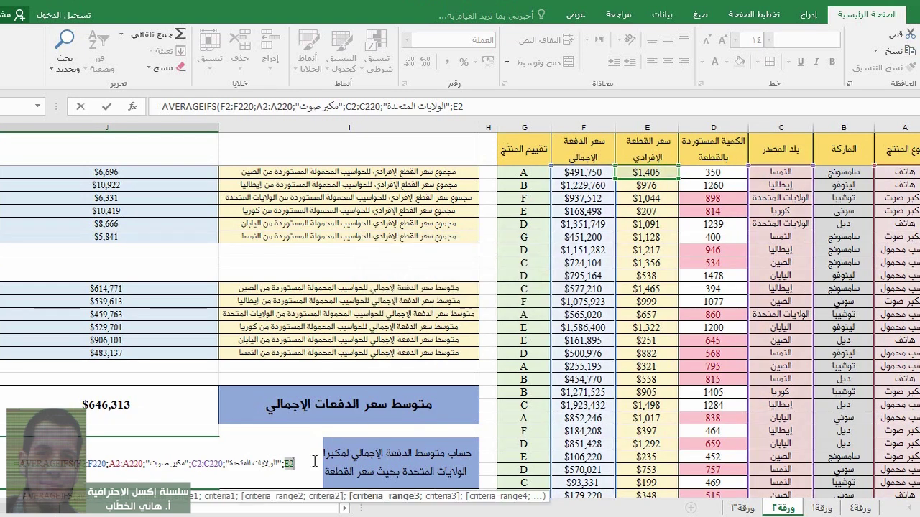
Complete the third condition with the unit price range E2:E220 and the criterion ">1000"
type(":E2")
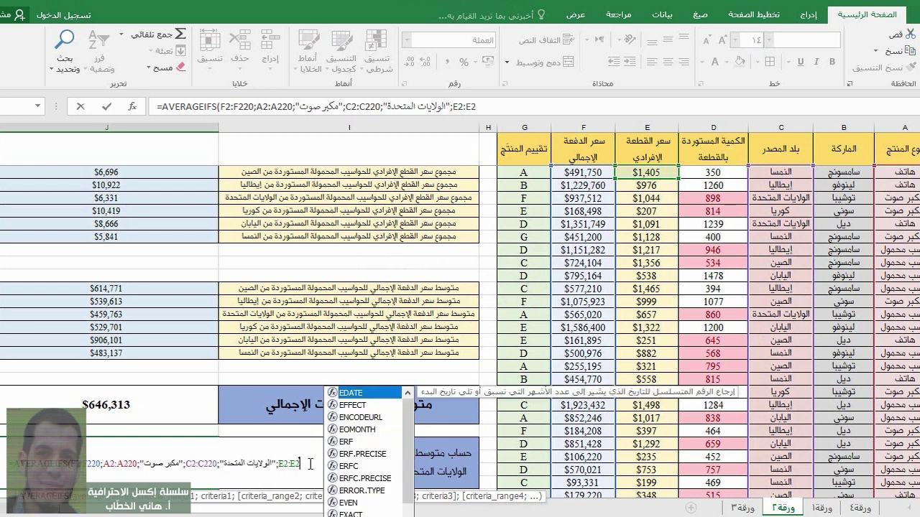
type("20;\"")
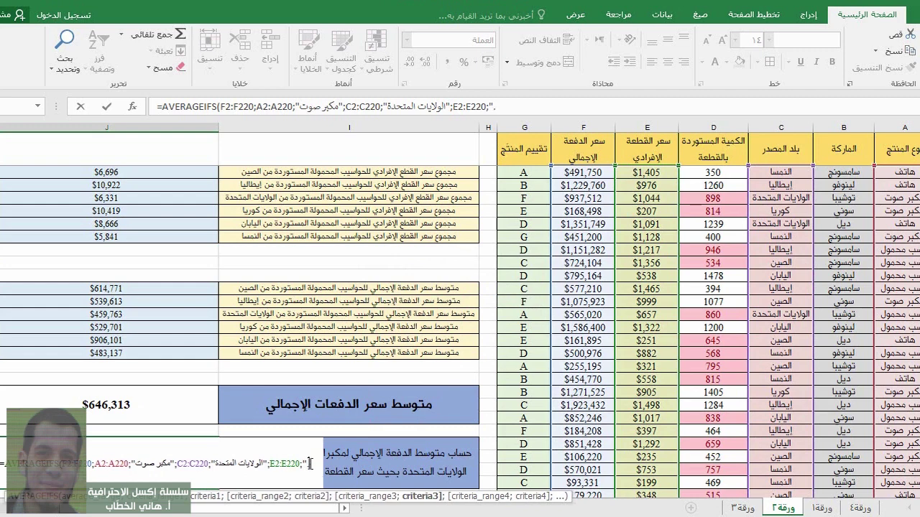
type(">1000\"")
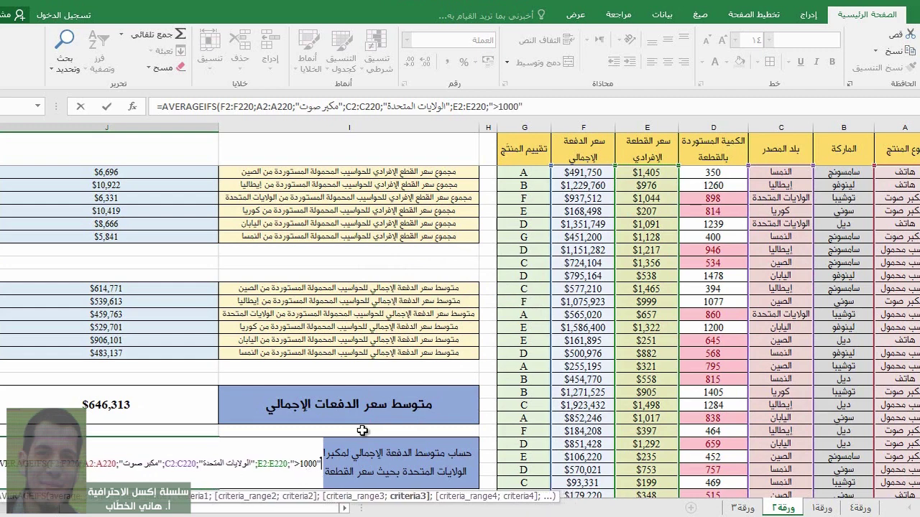
Enter the completed AVERAGEIFS formula and format its result cell in bold with font size 16
scroll(350, 422, "down", 1)
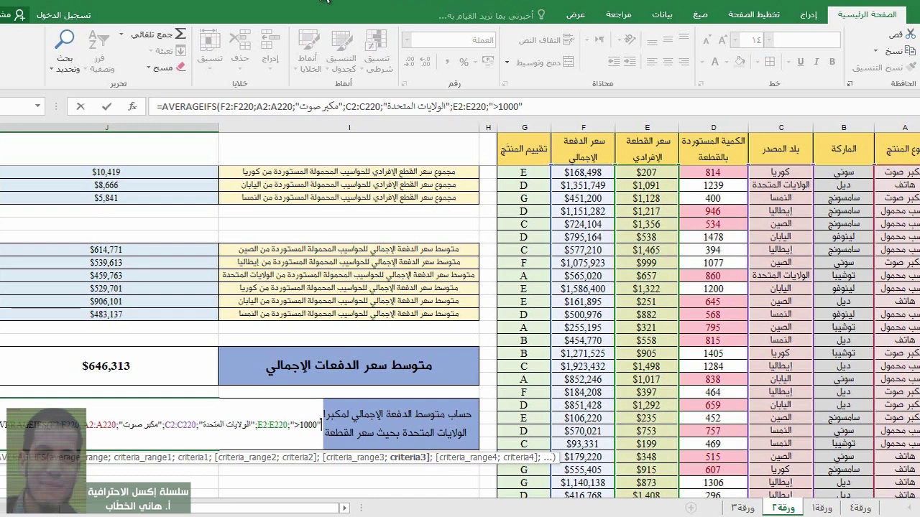
key("Return")
key("Up")
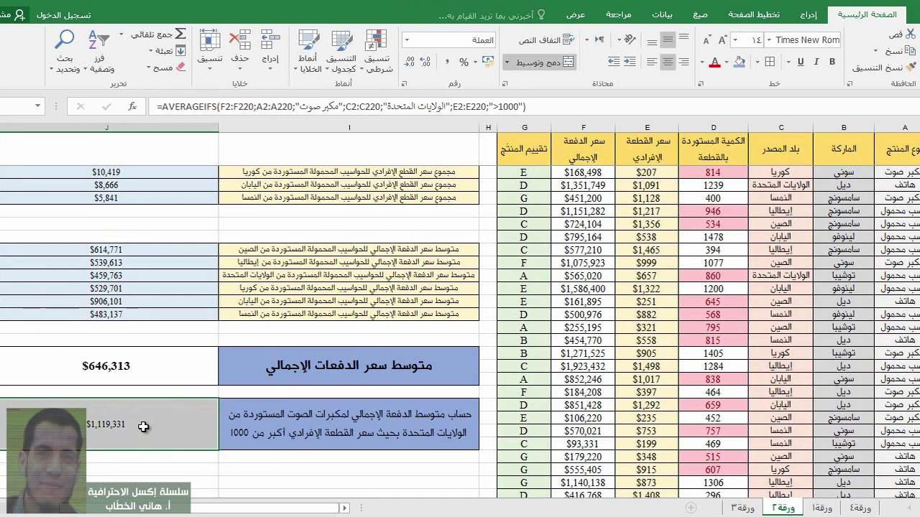
left_click(723, 40)
left_click(832, 61)
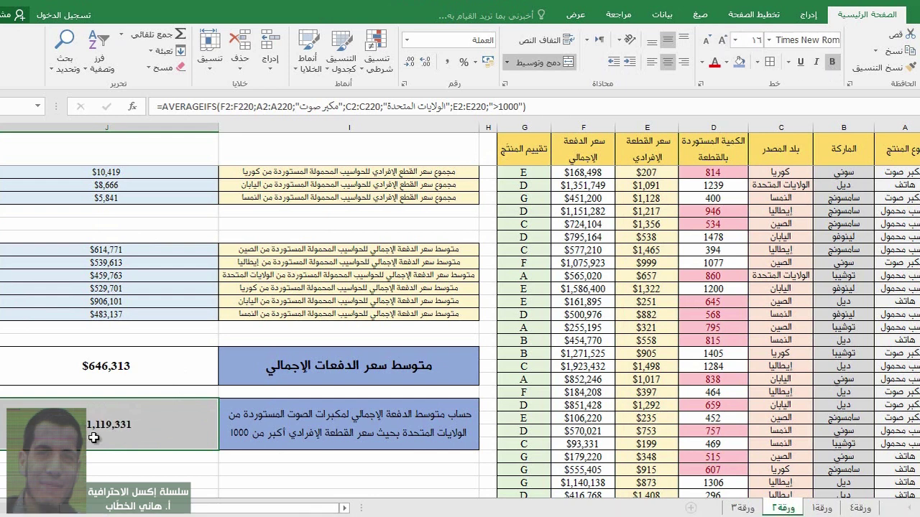
Open the AVERAGEIFS formula in the speaker result cell to check its text, leaving it unedited
double_click(149, 423)
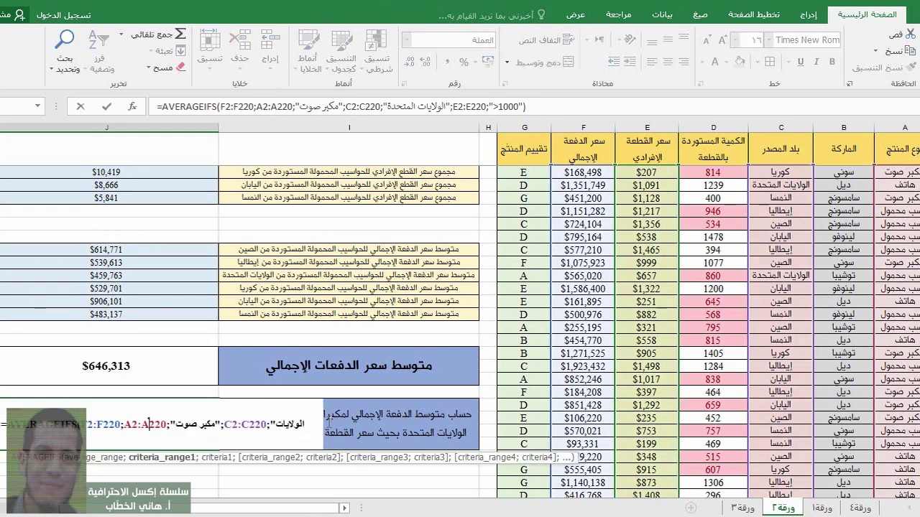
left_click(309, 424)
scroll(309, 424, "down", 2)
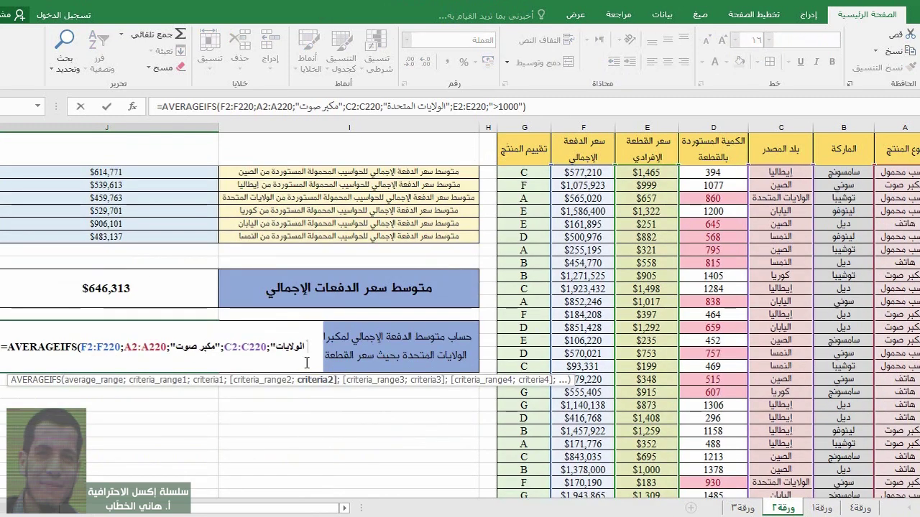
key("Escape")
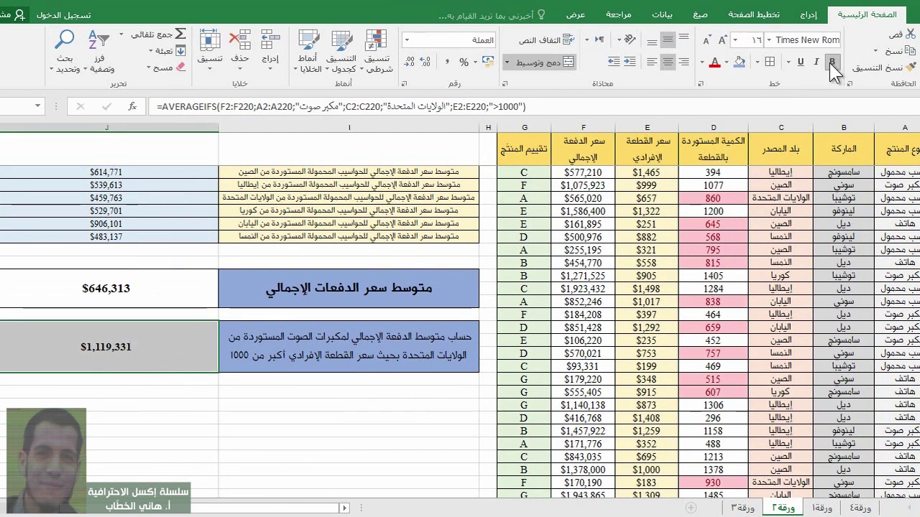
double_click(143, 339)
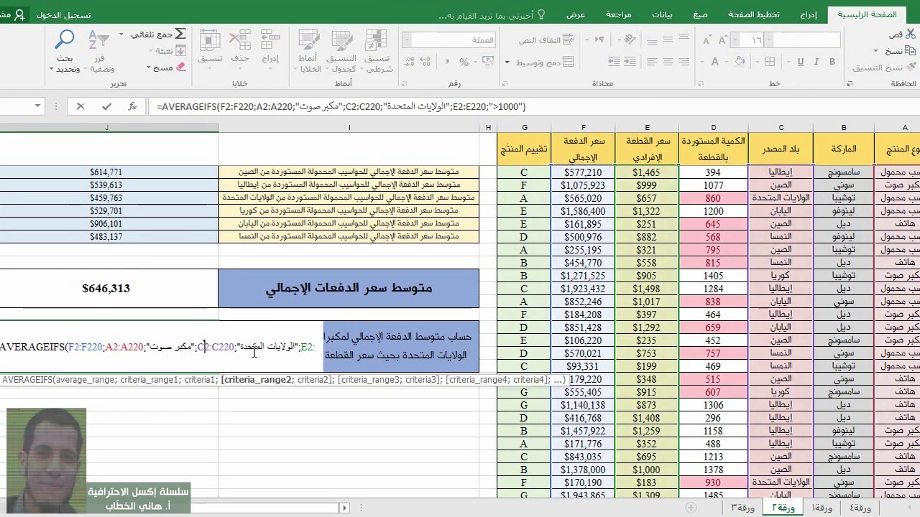
left_click(108, 352)
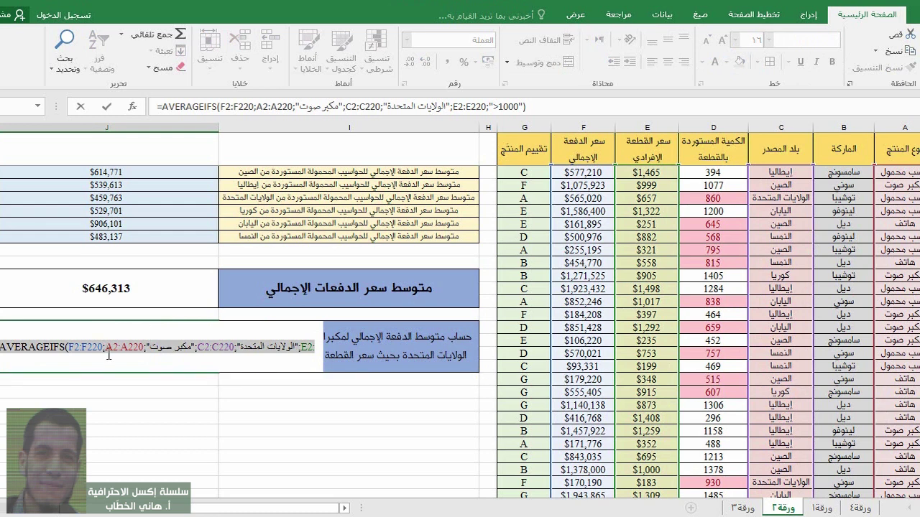
key("ctrl+Return")
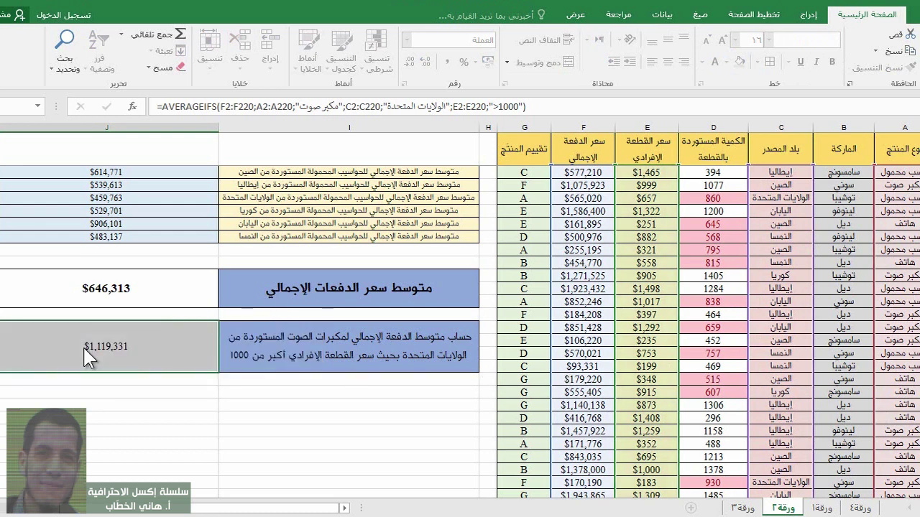
Reopen the speaker formula for editing and examine its arguments one after another, from the average range to the last criterion
double_click(84, 344)
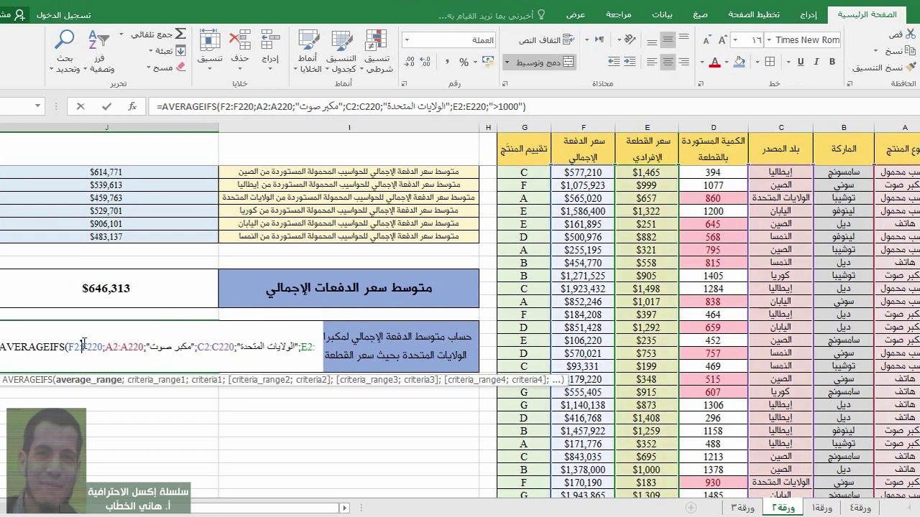
left_click(2, 345)
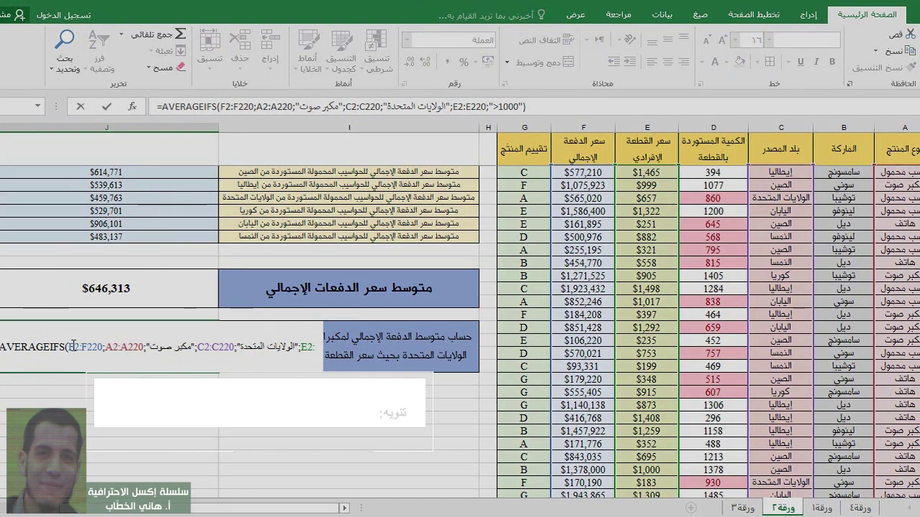
key("ctrl+Left")
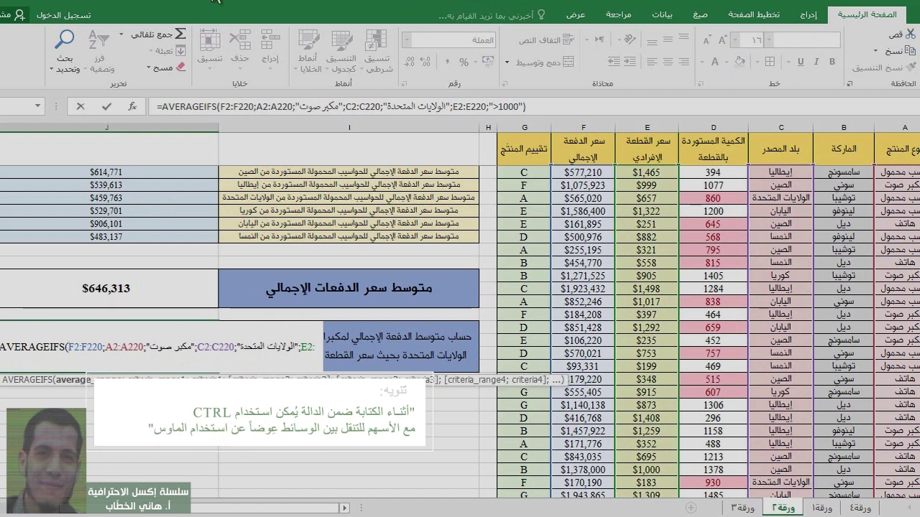
key("ctrl+Right")
key("ctrl+Right")
key("ctrl+Right")
key("ctrl+Right")
key("ctrl+Right")
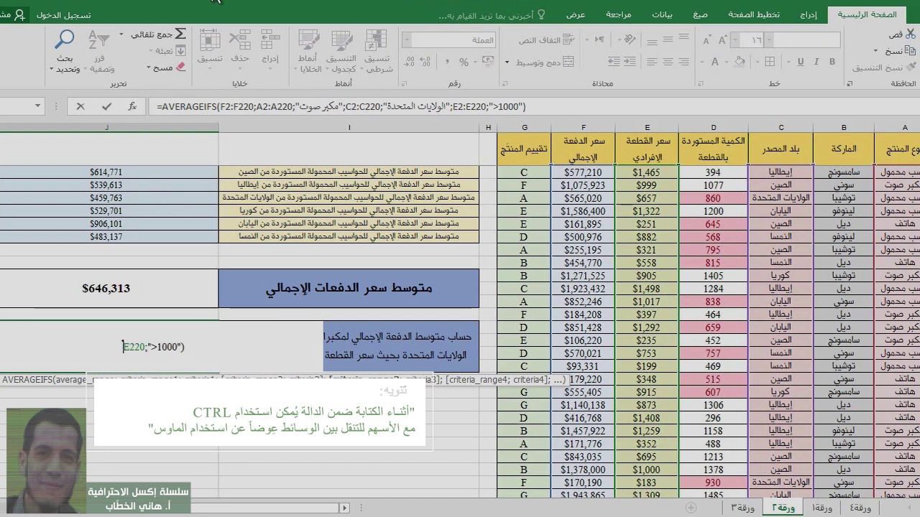
key("ctrl+Left")
key("ctrl+Left")
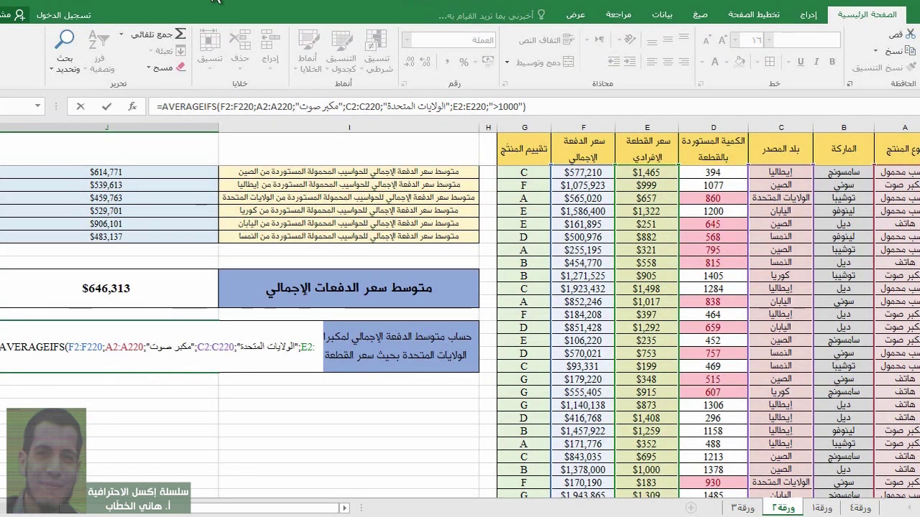
key("ctrl+Right")
key("ctrl+Right")
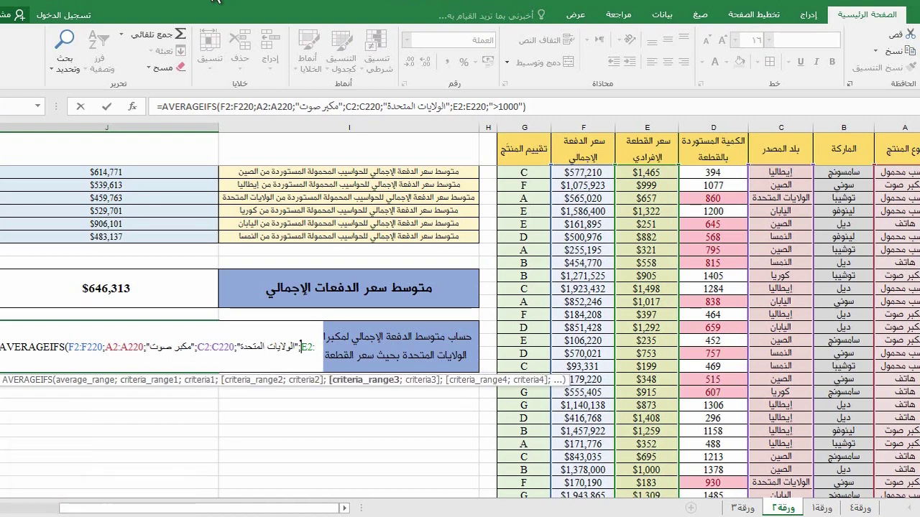
key("ctrl+Right")
key("ctrl+Right")
key("ctrl+Right")
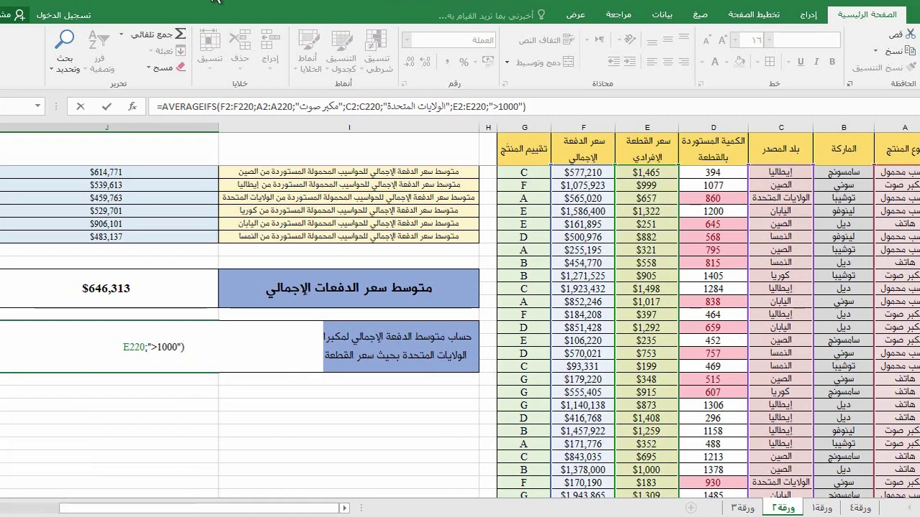